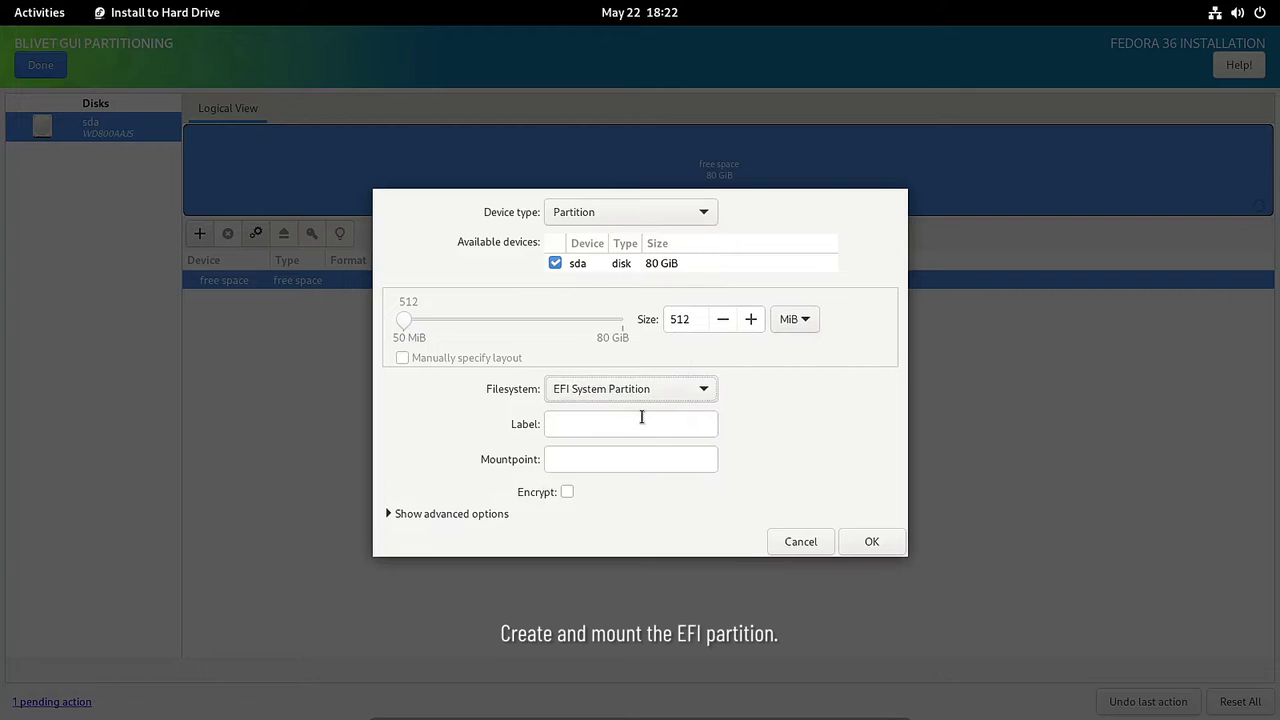
- Label the new 512 MiB EFI System Partition EFI, set its mountpoint to /boot/efi and create it
{"action": "left_click", "coordinate": [640, 422]}
{"action": "type", "text": "EFI"}
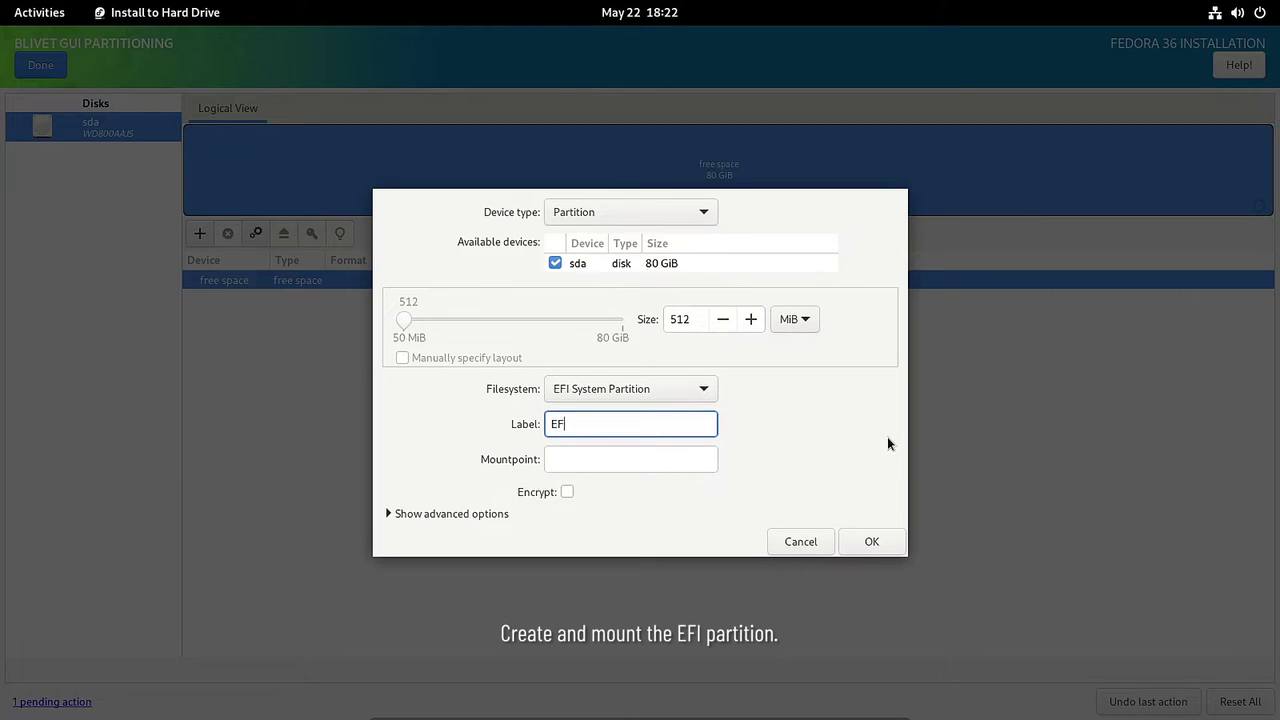
{"action": "key", "text": "Tab"}
{"action": "type", "text": "/boot/e"}
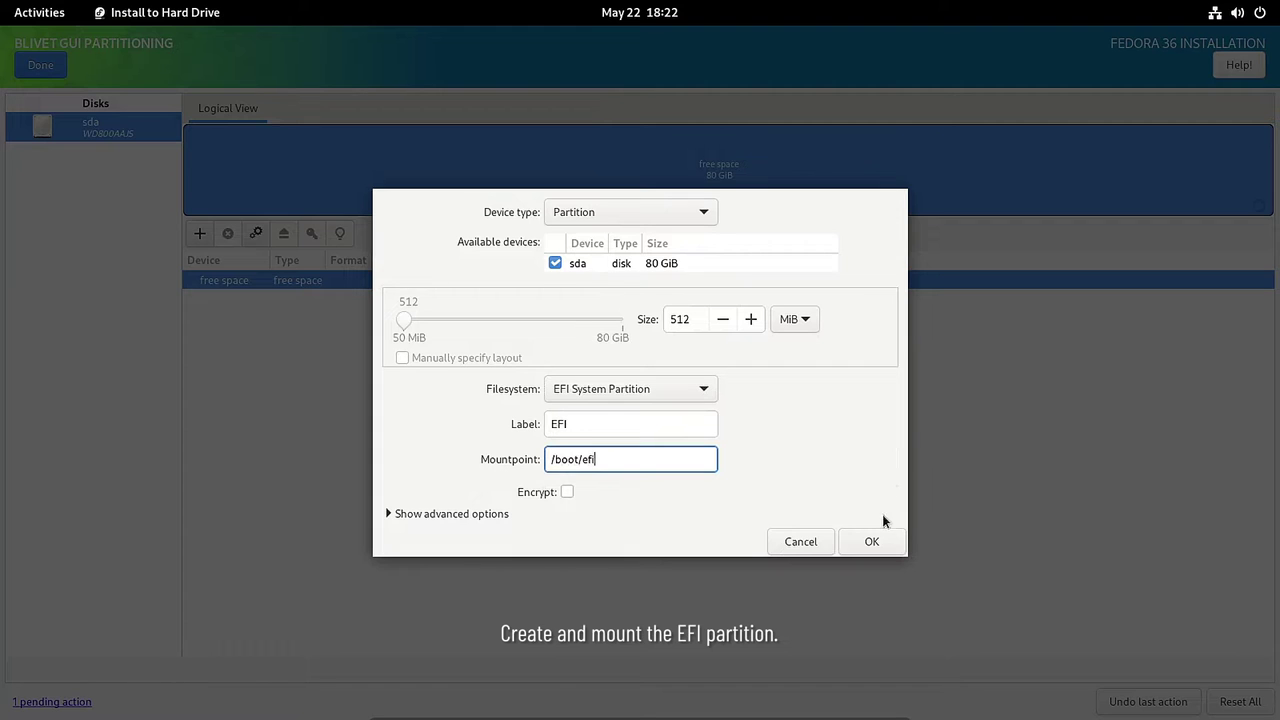
{"action": "left_click", "coordinate": [871, 542]}
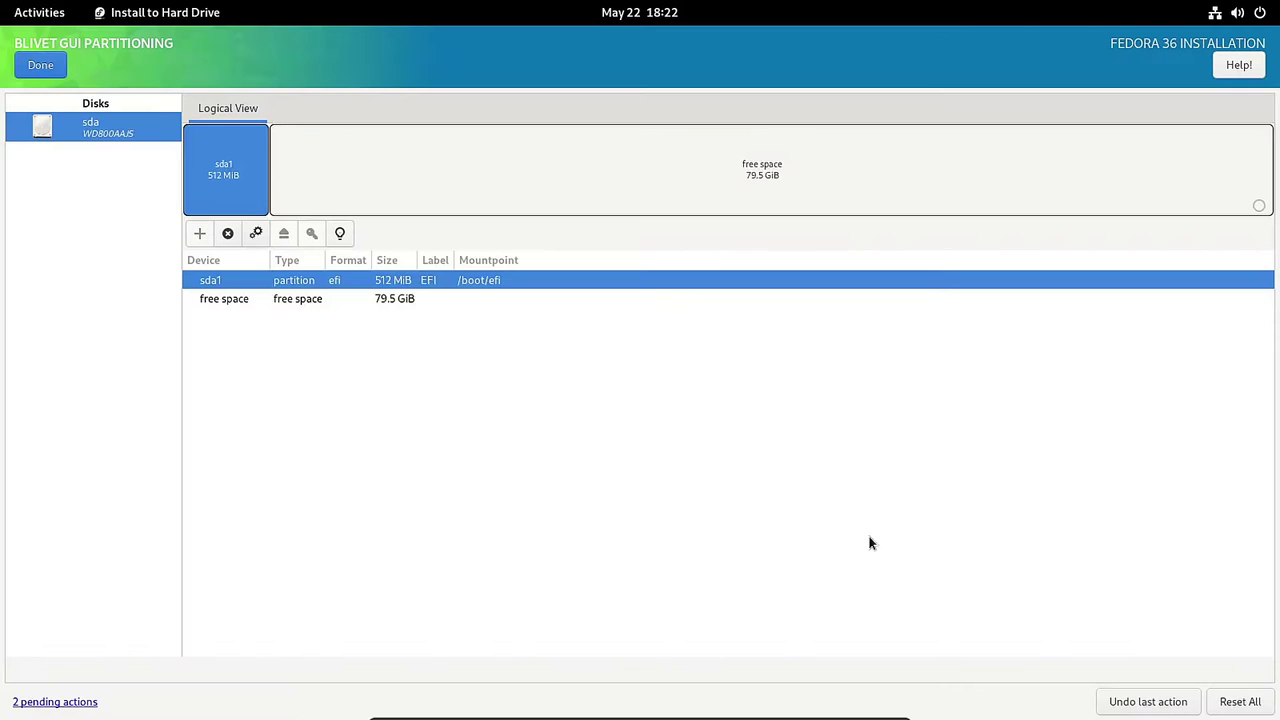
- Start a Btrfs volume in the remaining free space with size 78 GiB, name FEDORA and mountpoint /
{"action": "left_click", "coordinate": [239, 299]}
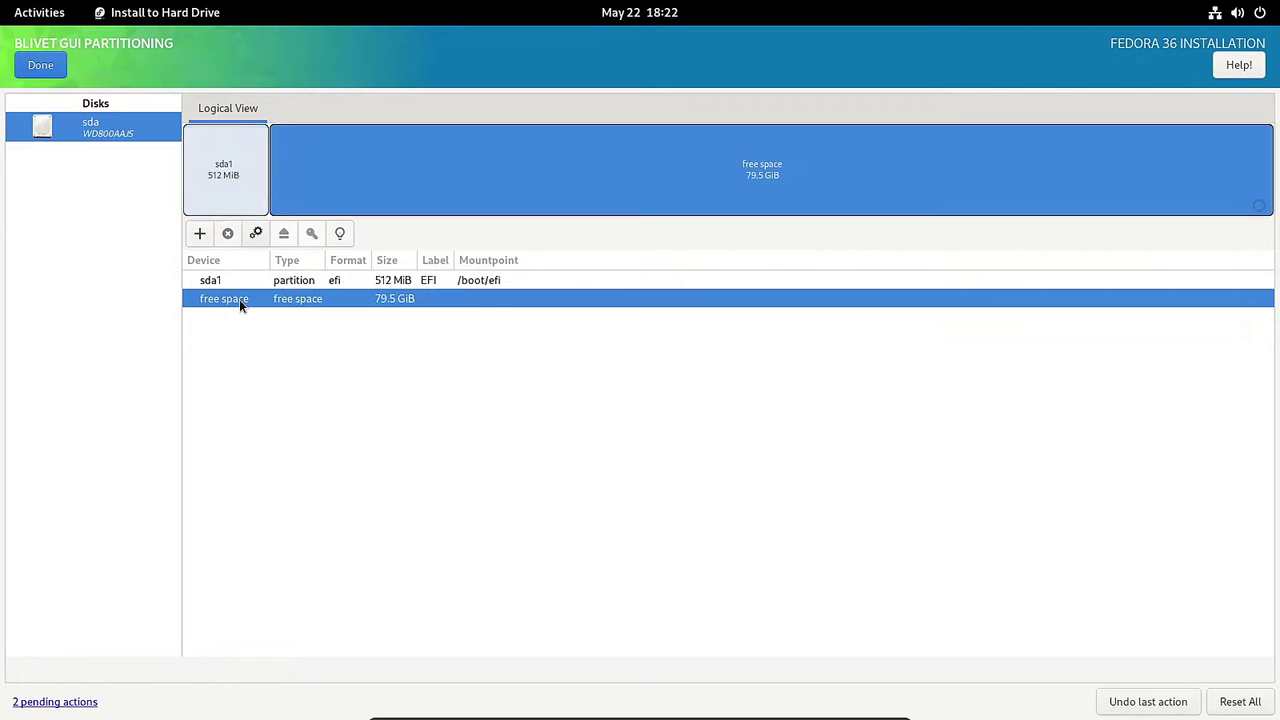
{"action": "left_click", "coordinate": [199, 234]}
{"action": "left_click", "coordinate": [644, 202]}
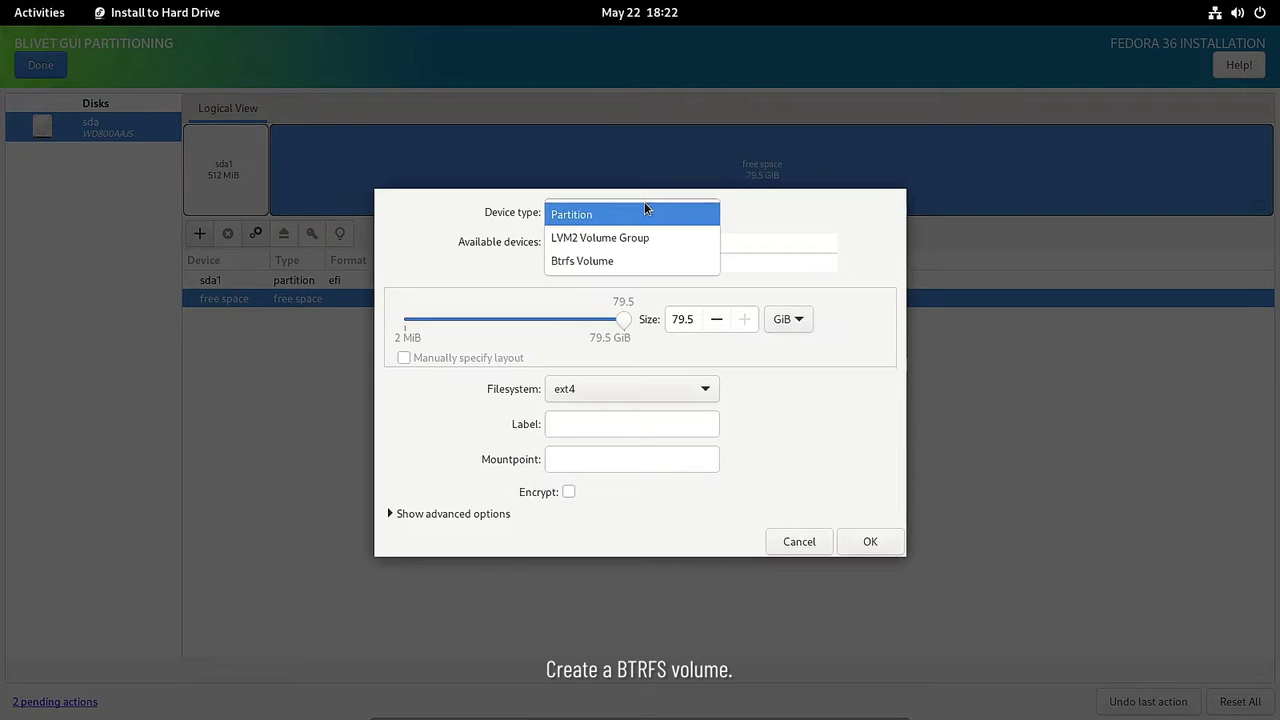
{"action": "left_click", "coordinate": [612, 262]}
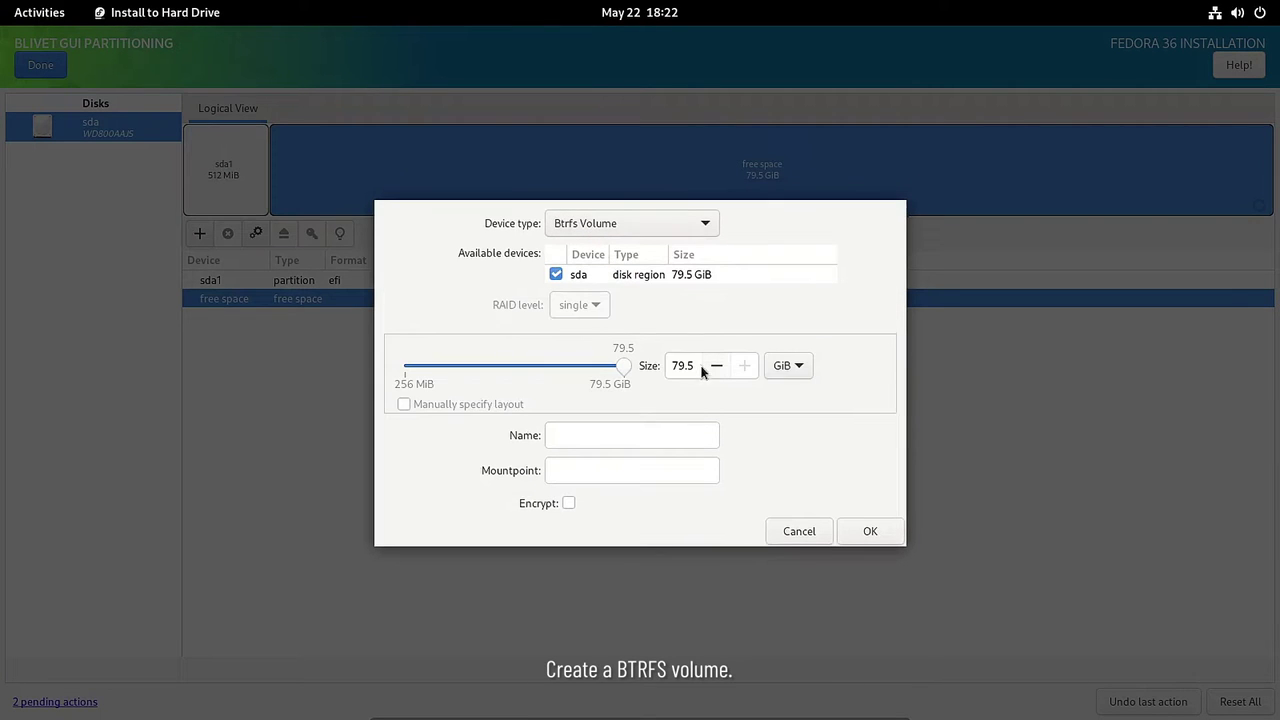
{"action": "left_click_drag", "start_coordinate": [700, 365], "coordinate": [661, 366]}
{"action": "type", "text": "7"}
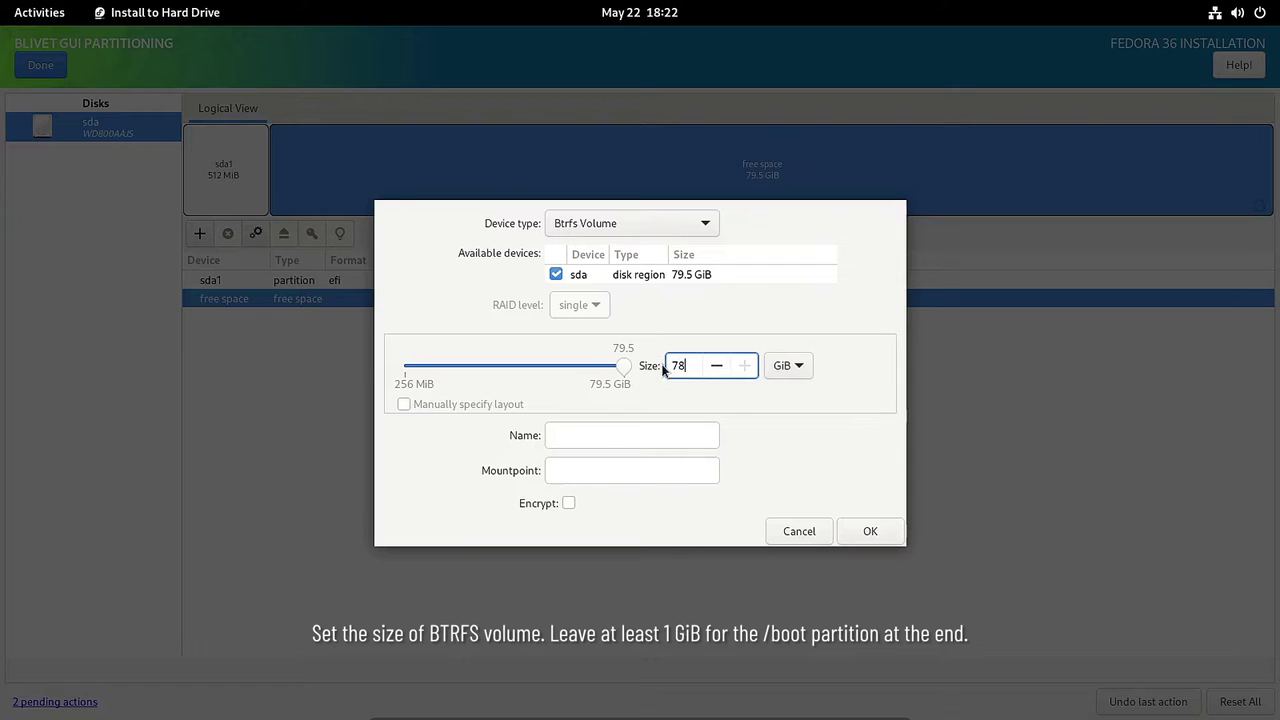
{"action": "type", "text": "8"}
{"action": "left_click", "coordinate": [657, 434]}
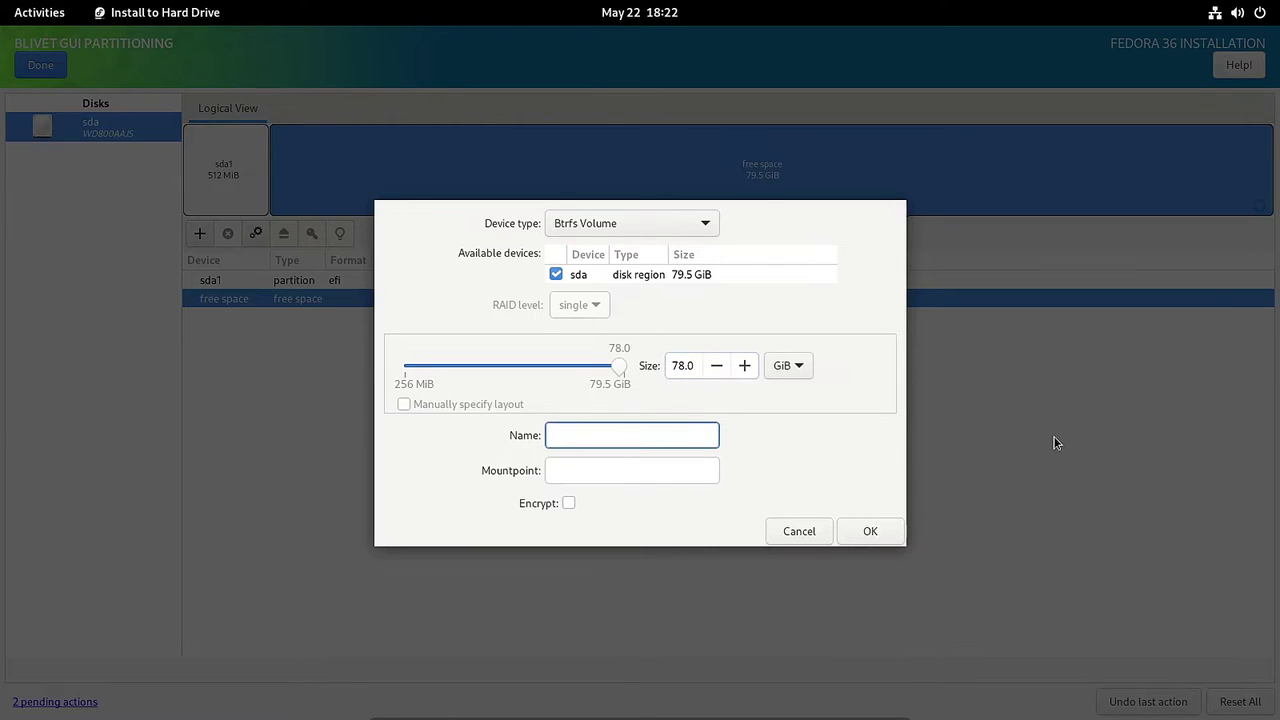
{"action": "type", "text": "FEDORA"}
{"action": "left_click", "coordinate": [707, 470]}
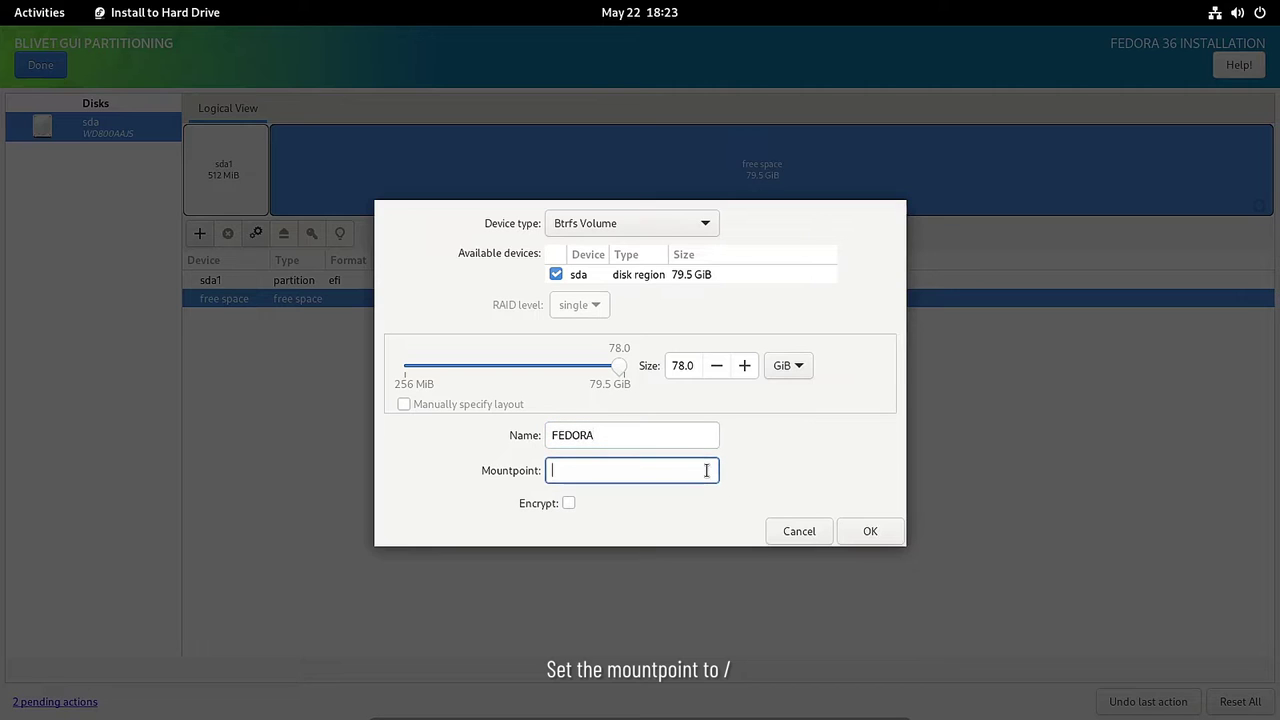
{"action": "type", "text": "/"}
- Encrypt the FEDORA volume with luks1, enter and repeat the encryption passphrase, and create the volume
{"action": "left_click", "coordinate": [570, 504]}
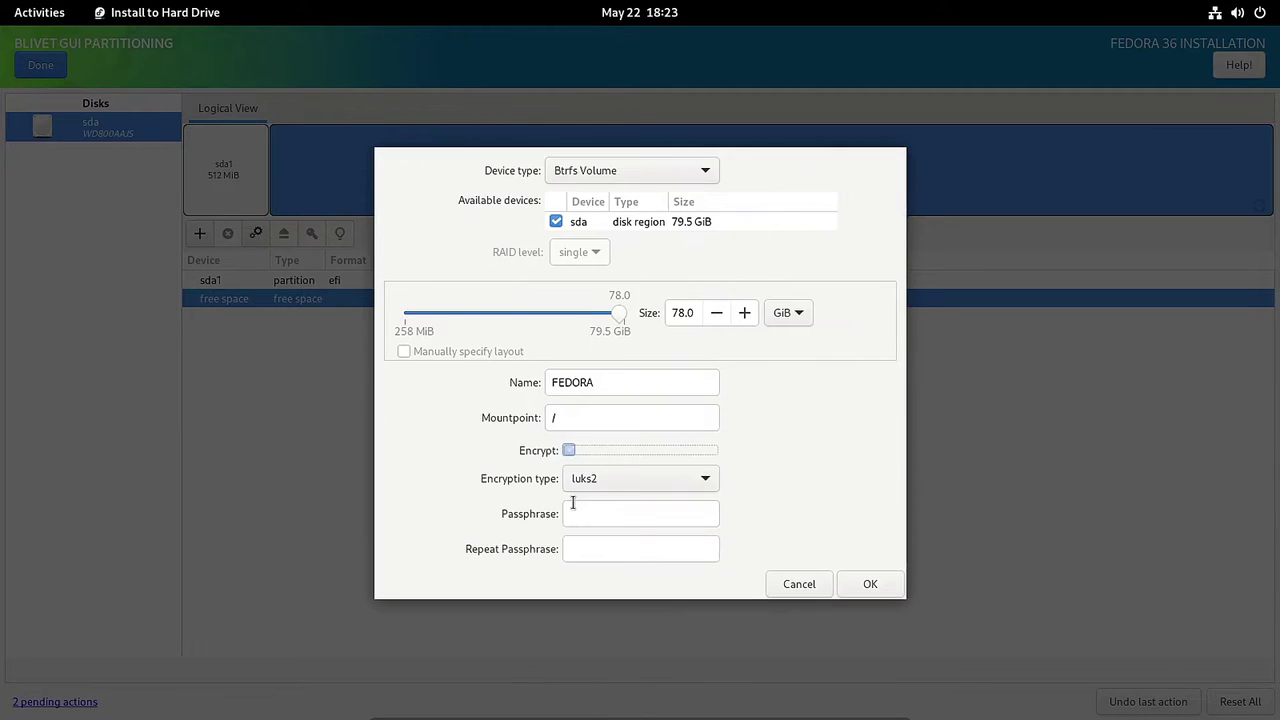
{"action": "left_click", "coordinate": [599, 481]}
{"action": "left_click", "coordinate": [606, 467]}
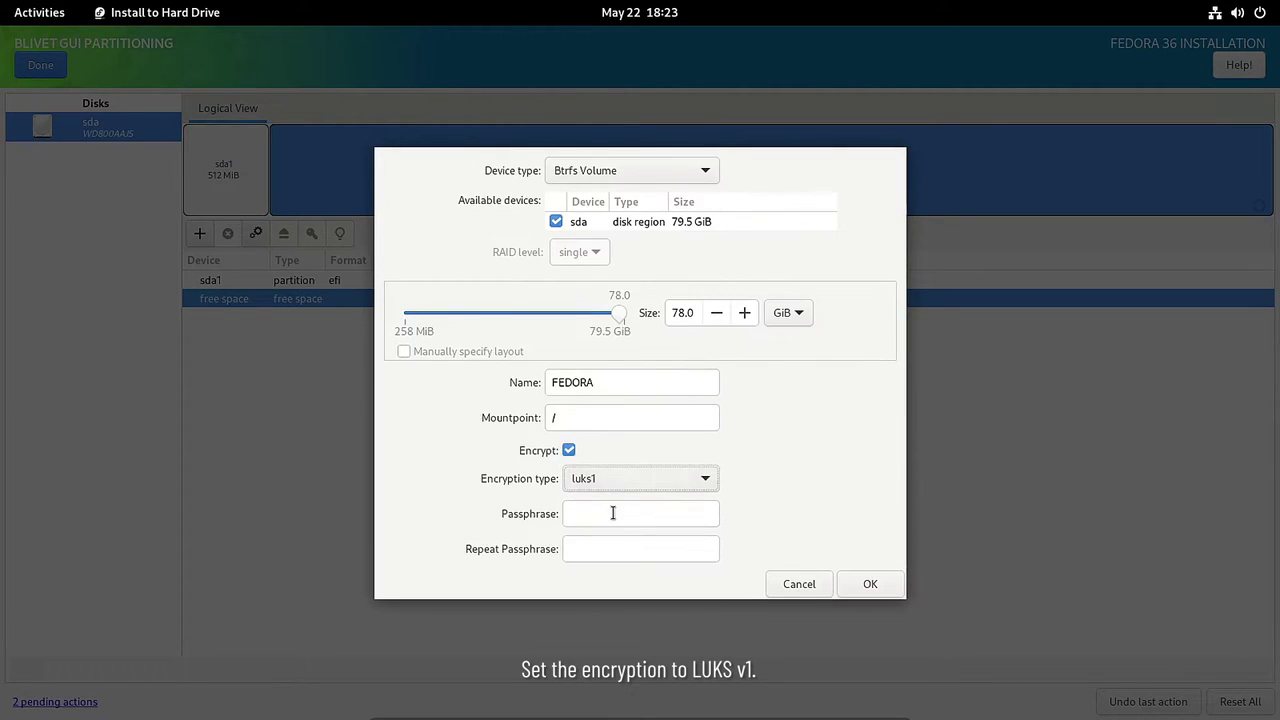
{"action": "left_click", "coordinate": [611, 514]}
{"action": "type", "text": "•••••••••••"}
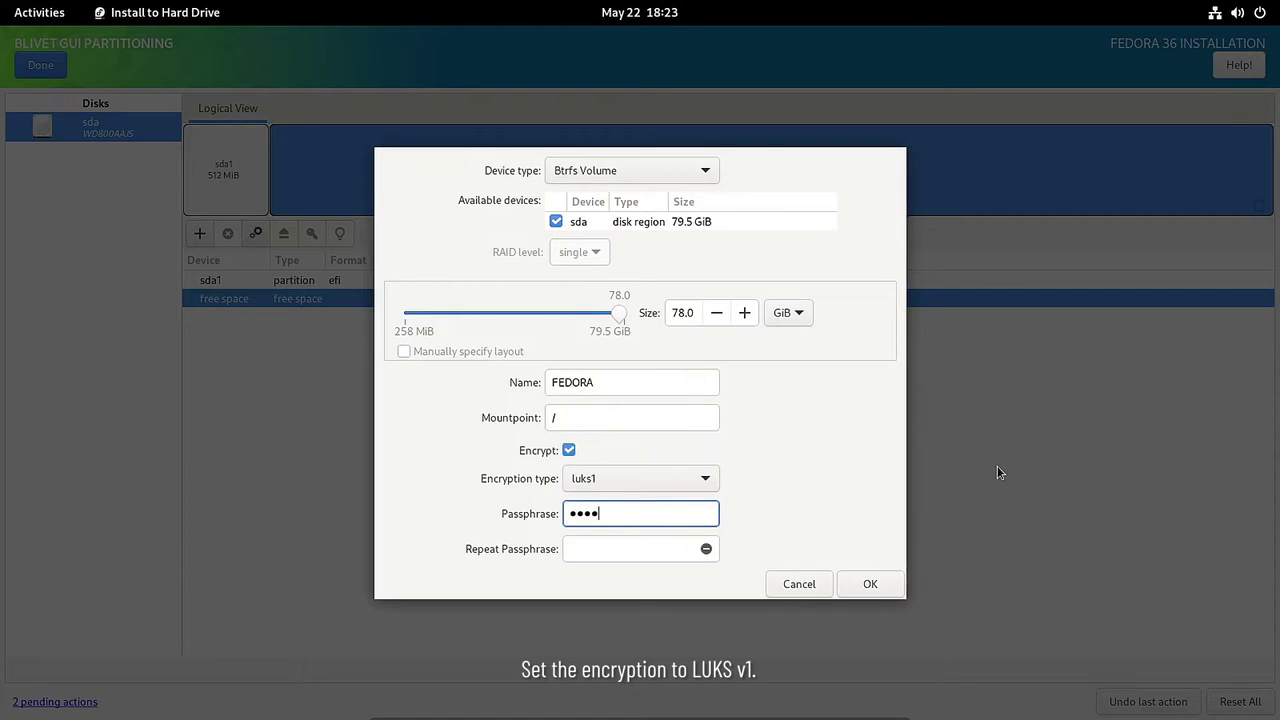
{"action": "type", "text": "•"}
{"action": "key", "text": "Tab"}
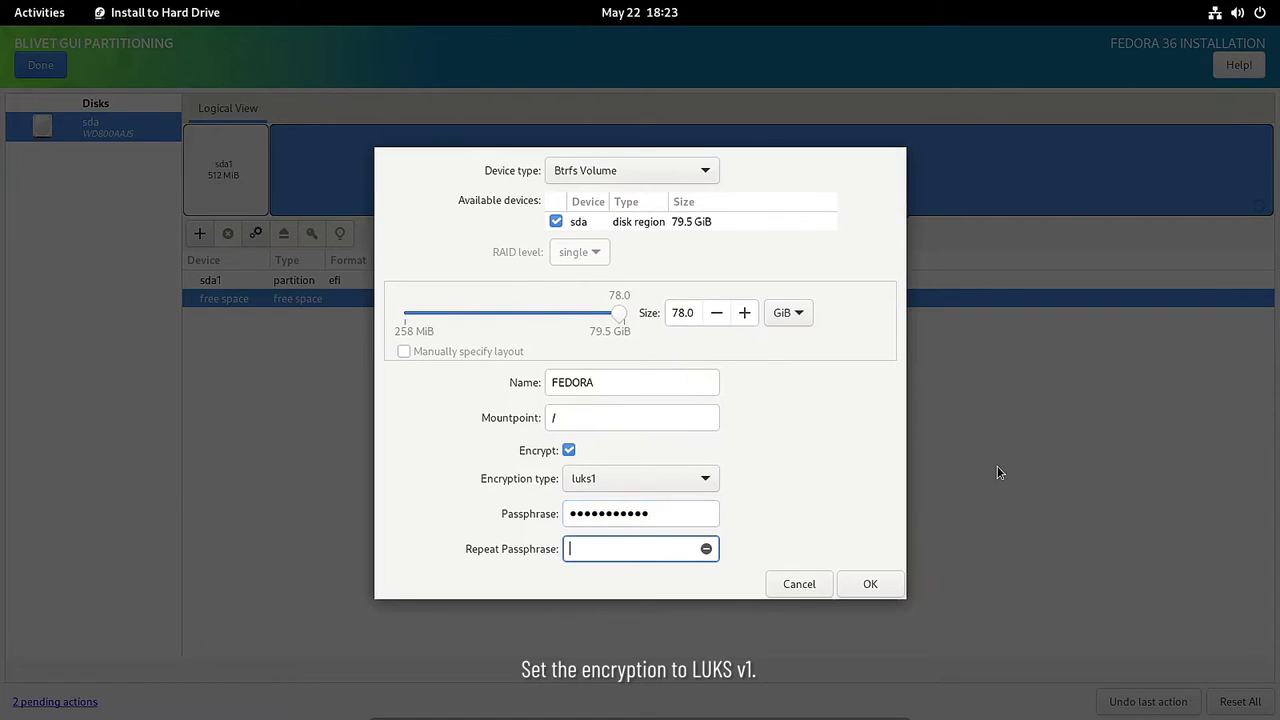
{"action": "type", "text": "••••••••••••"}
{"action": "left_click", "coordinate": [882, 587]}
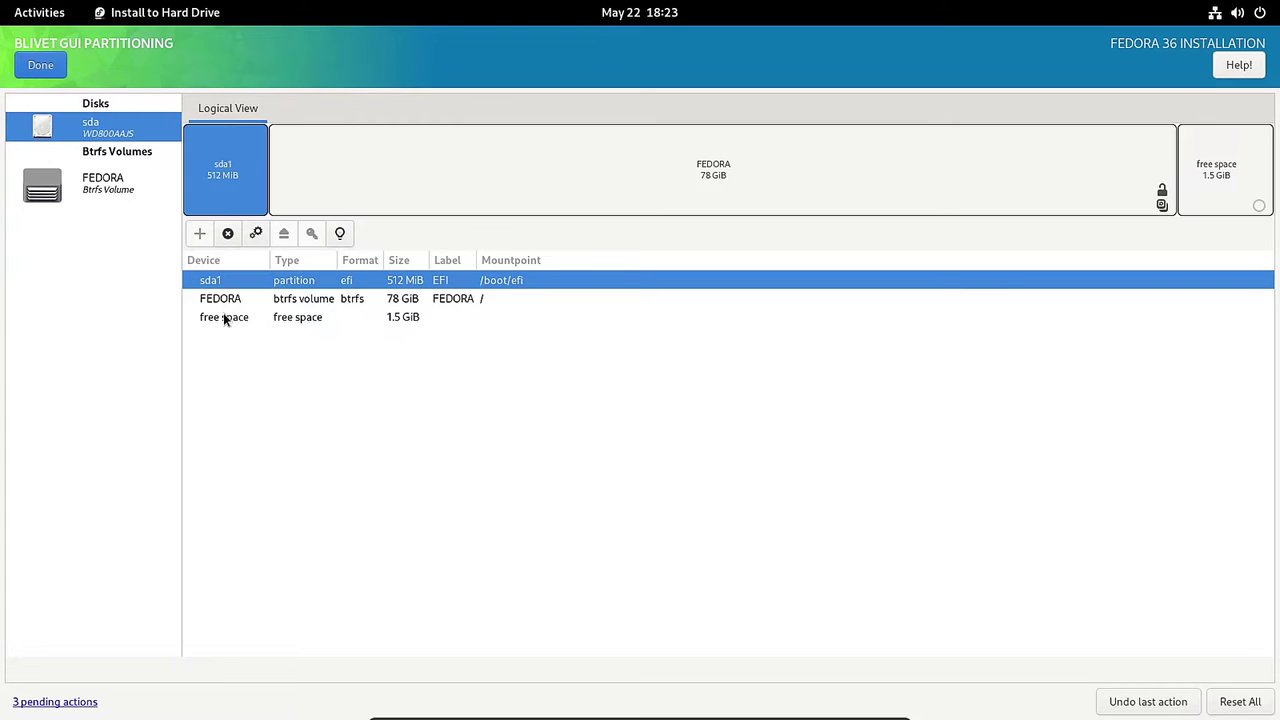
- Create an ext4 partition with mountpoint /boot using all of the remaining free space on sda
{"action": "left_click", "coordinate": [224, 316]}
{"action": "left_click", "coordinate": [200, 236]}
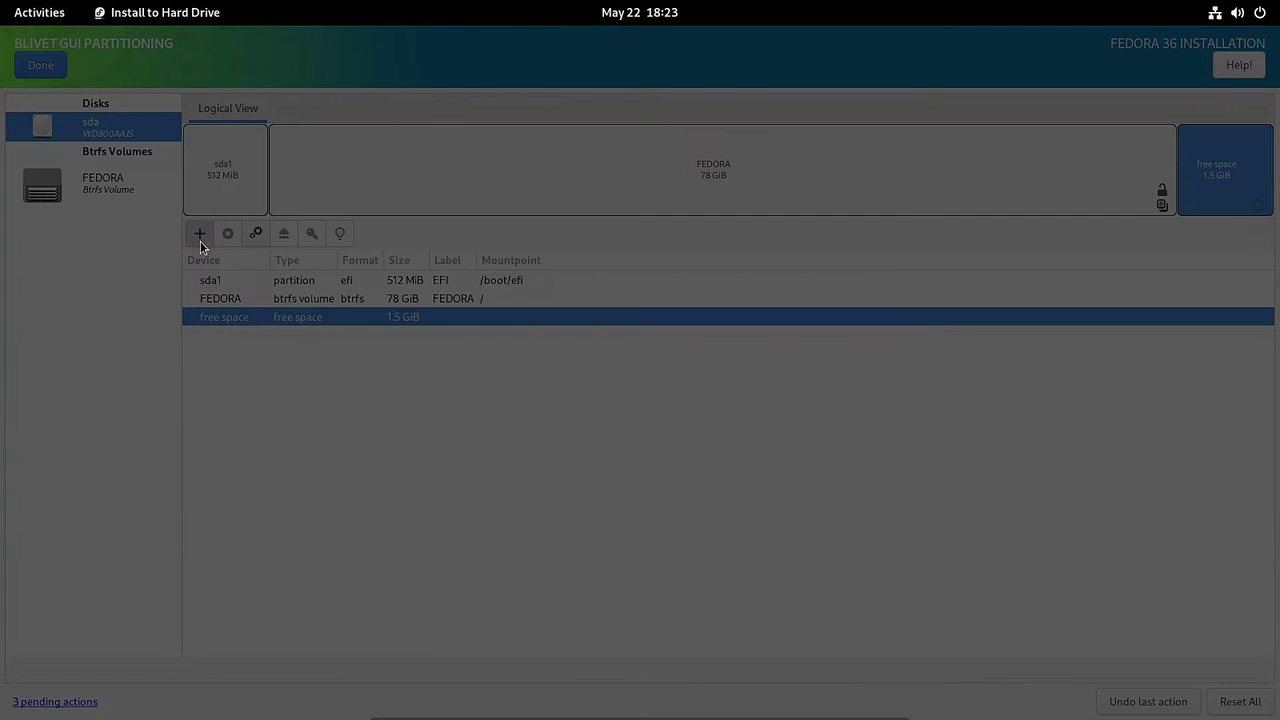
{"action": "left_click", "coordinate": [607, 458]}
{"action": "type", "text": "/"}
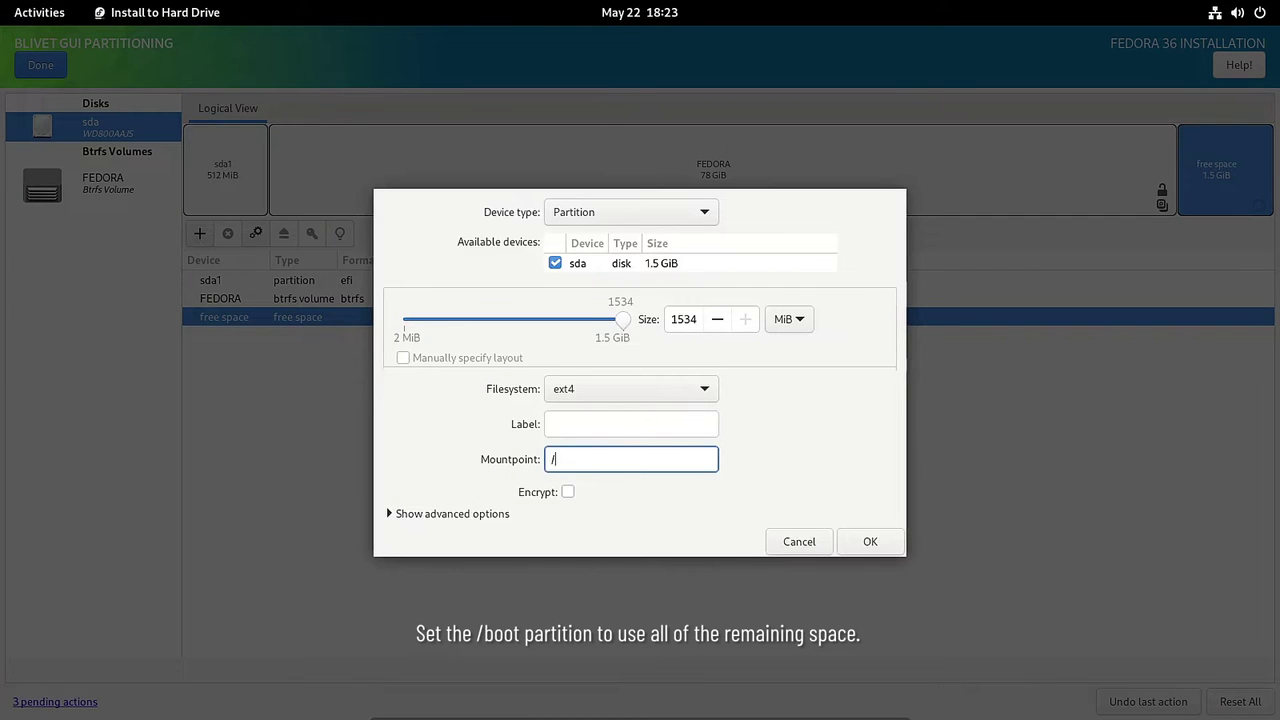
{"action": "type", "text": "boot"}
{"action": "left_click", "coordinate": [878, 545]}
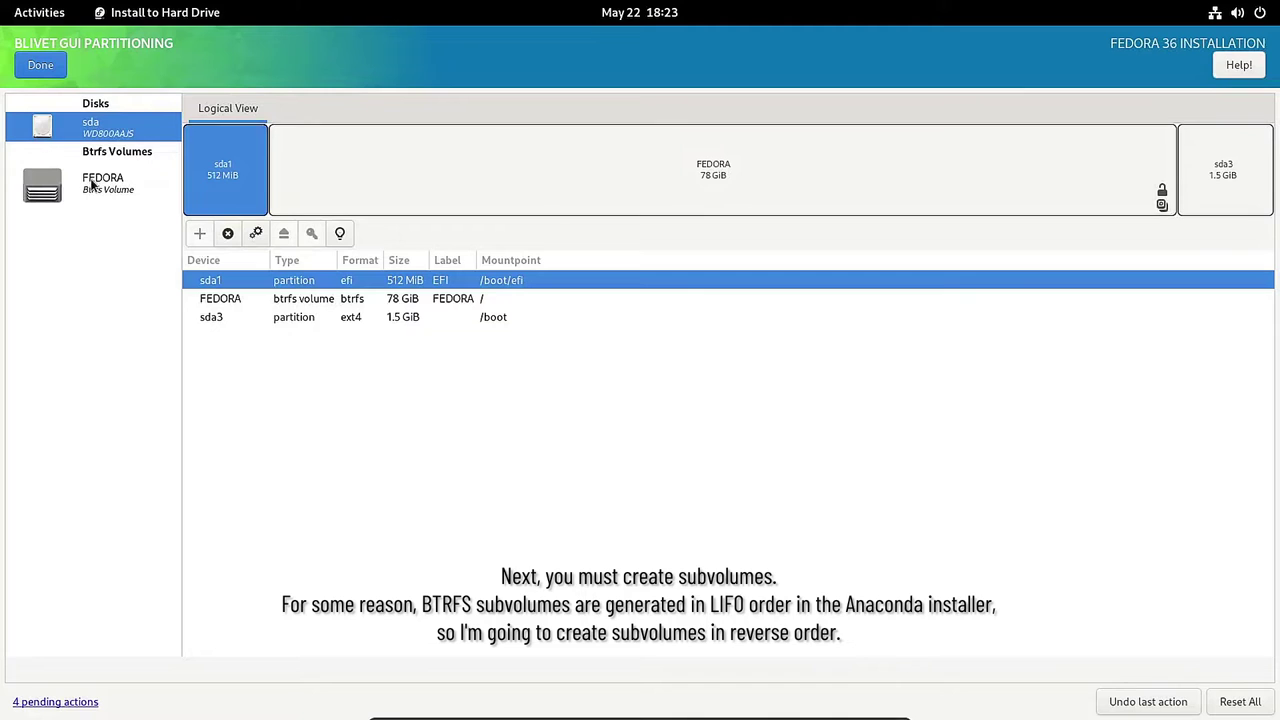
- Add a Btrfs subvolume named snapshots with mountpoint /.snapshots to the FEDORA volume
{"action": "left_click", "coordinate": [91, 183]}
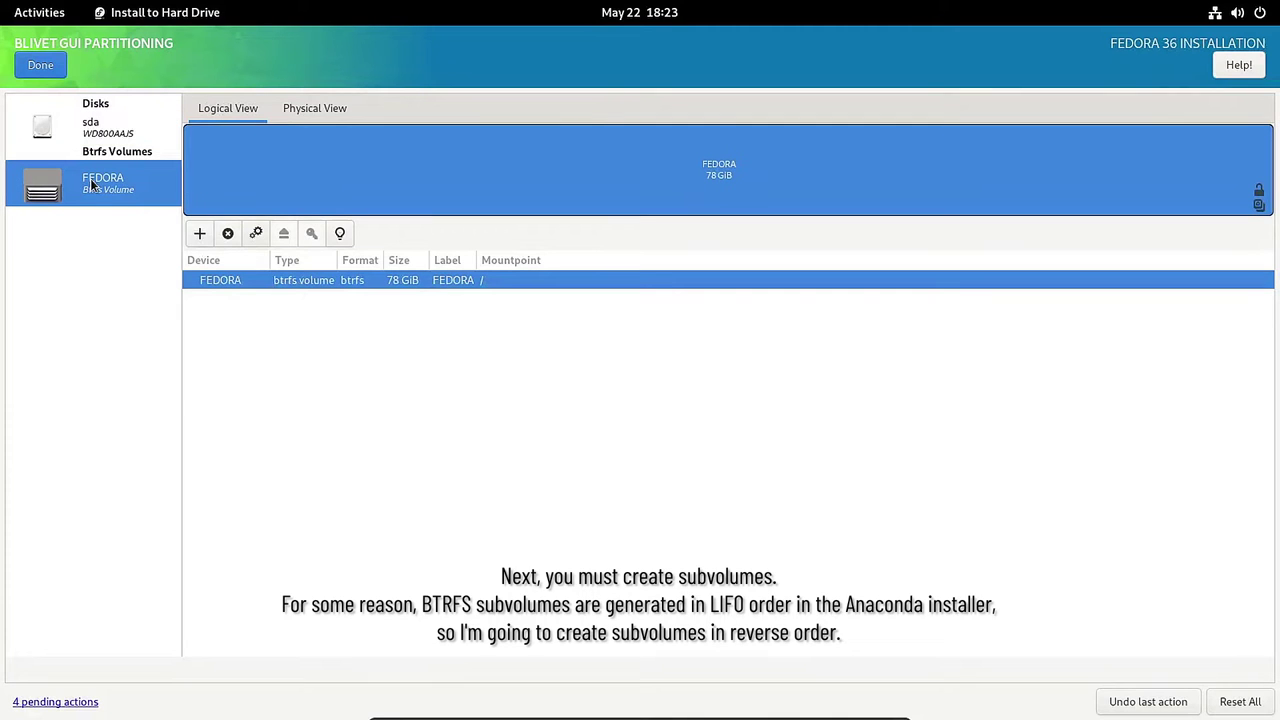
{"action": "left_click", "coordinate": [200, 234]}
{"action": "left_click", "coordinate": [586, 429]}
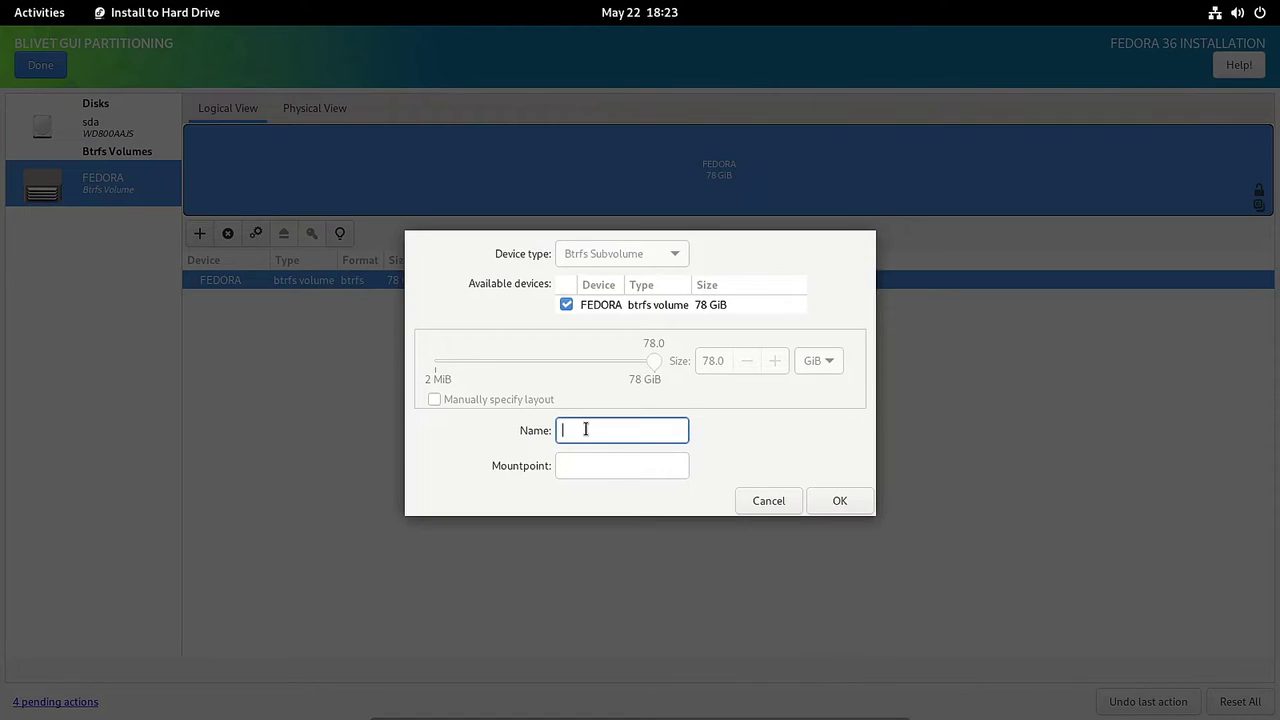
{"action": "type", "text": "snapshots"}
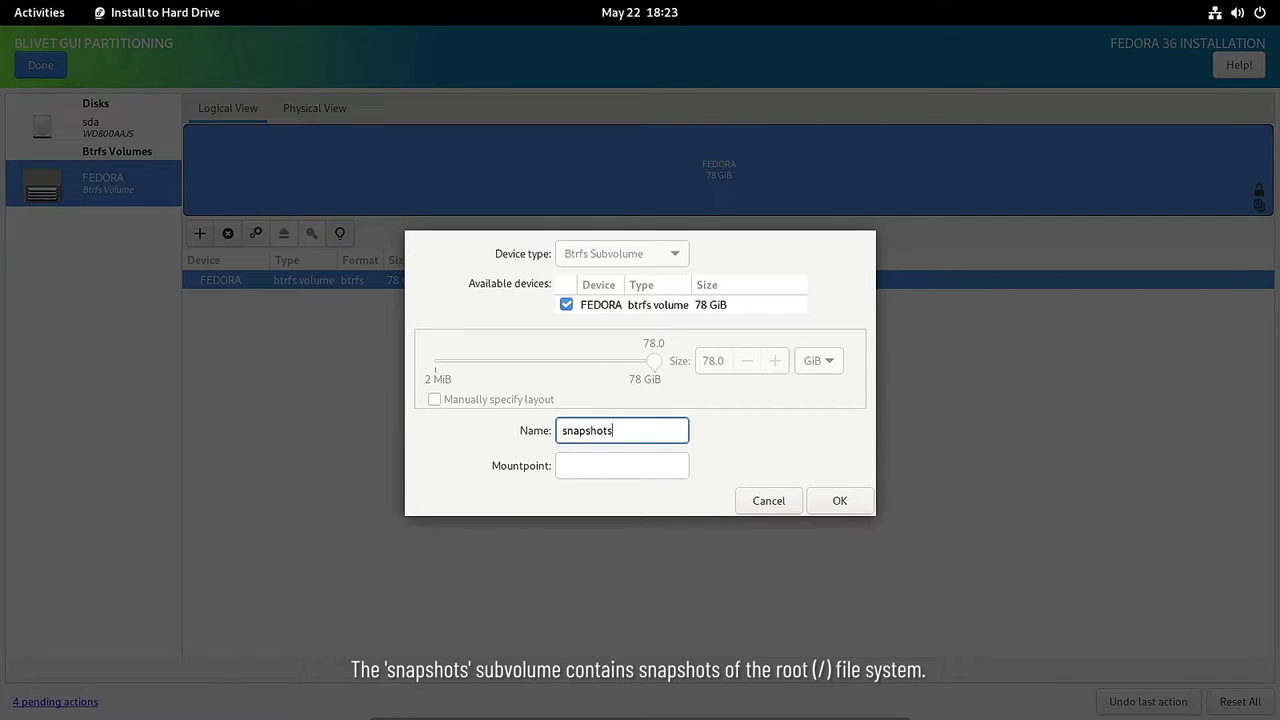
{"action": "key", "text": "Tab"}
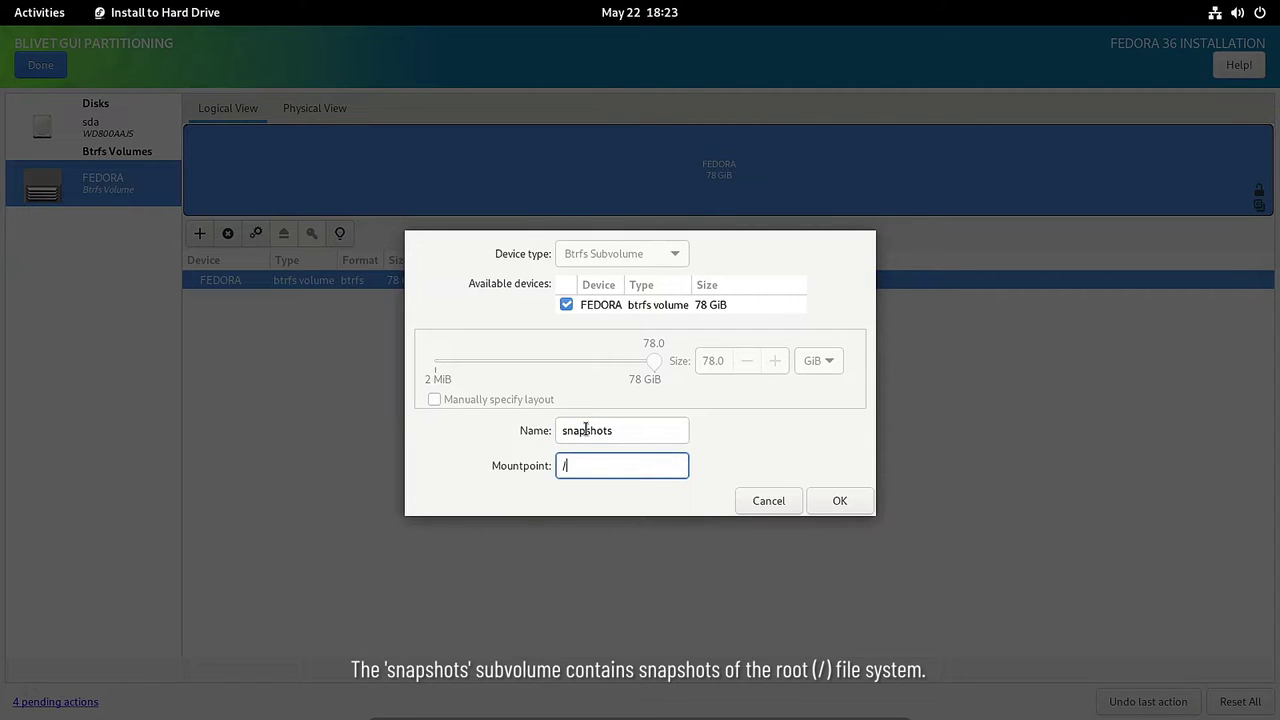
{"action": "type", "text": "/.snapshots"}
{"action": "left_click", "coordinate": [827, 508]}
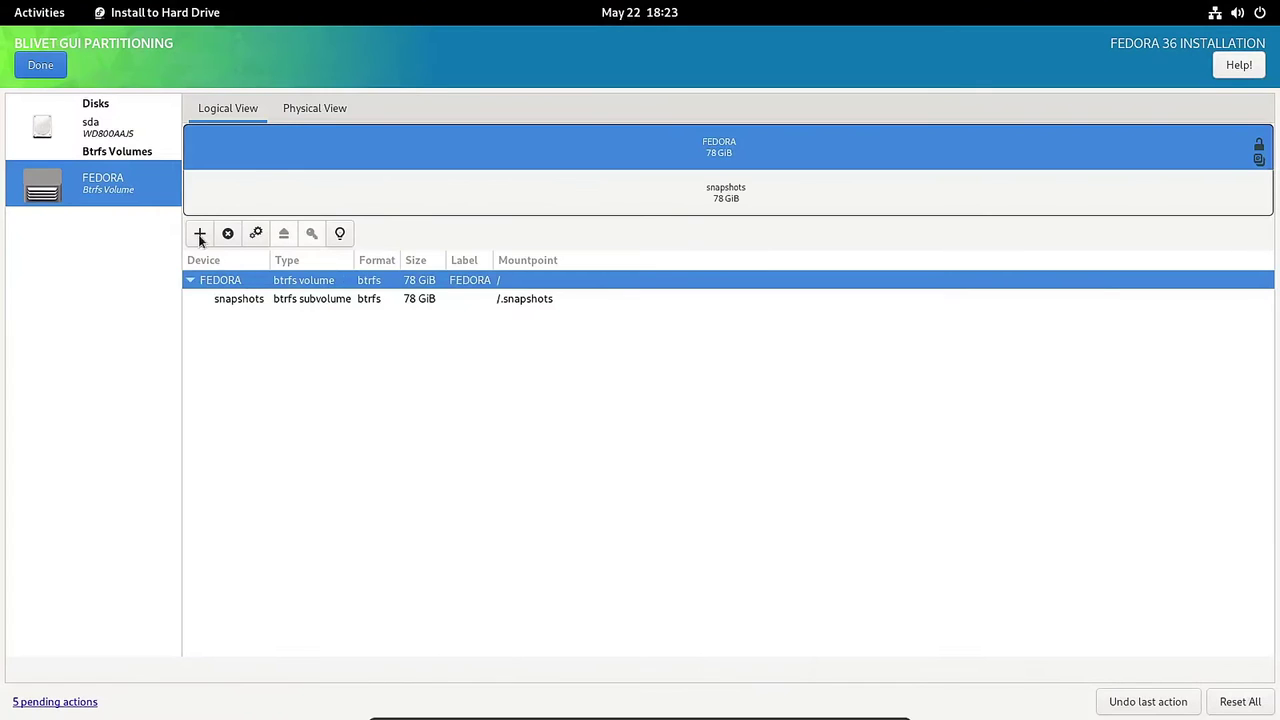
- Add a Btrfs subvolume named usr-local with mountpoint /usr/local to the FEDORA volume
{"action": "left_click", "coordinate": [199, 234]}
{"action": "left_click", "coordinate": [582, 434]}
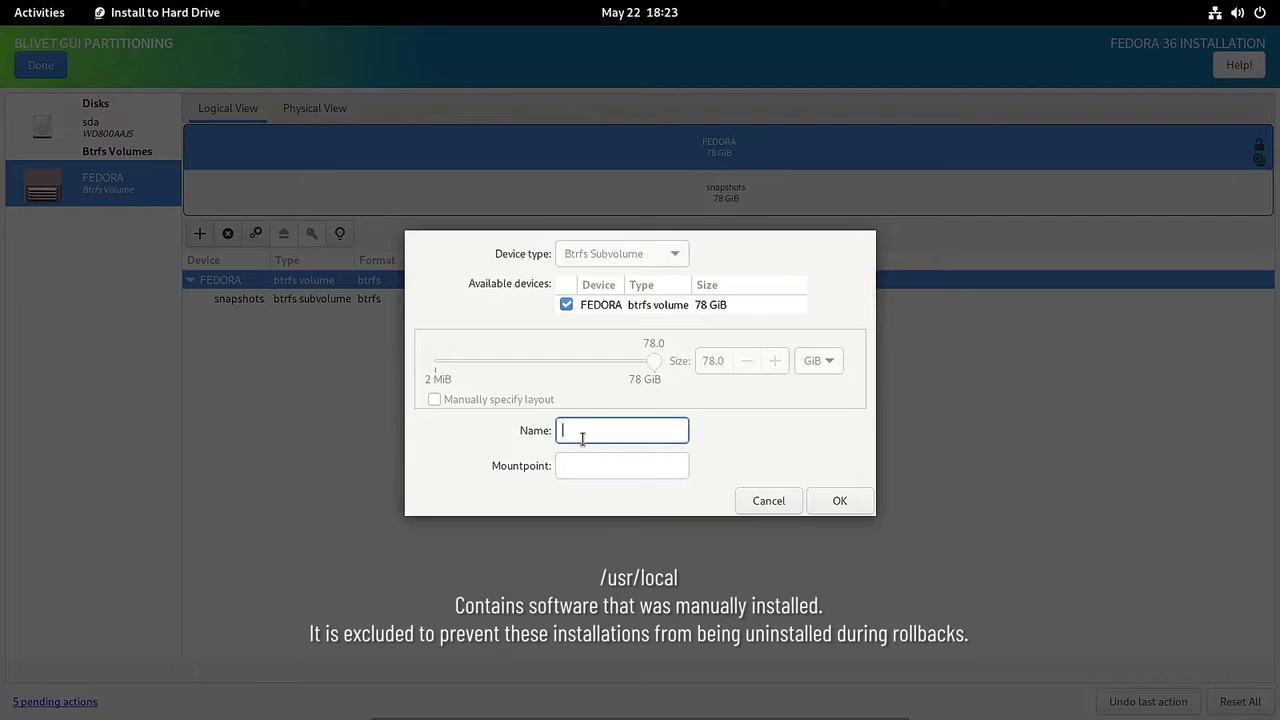
{"action": "type", "text": "usr-local"}
{"action": "key", "text": "Tab"}
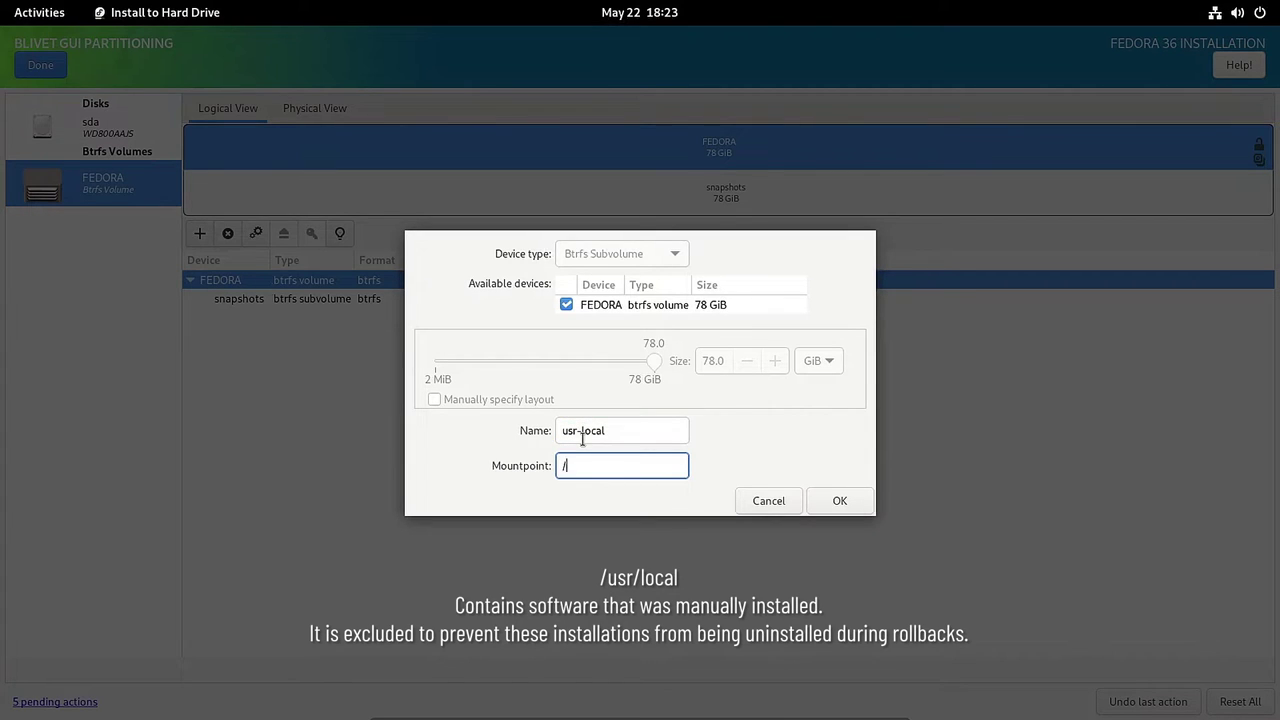
{"action": "type", "text": "/usr/local"}
{"action": "left_click", "coordinate": [842, 500]}
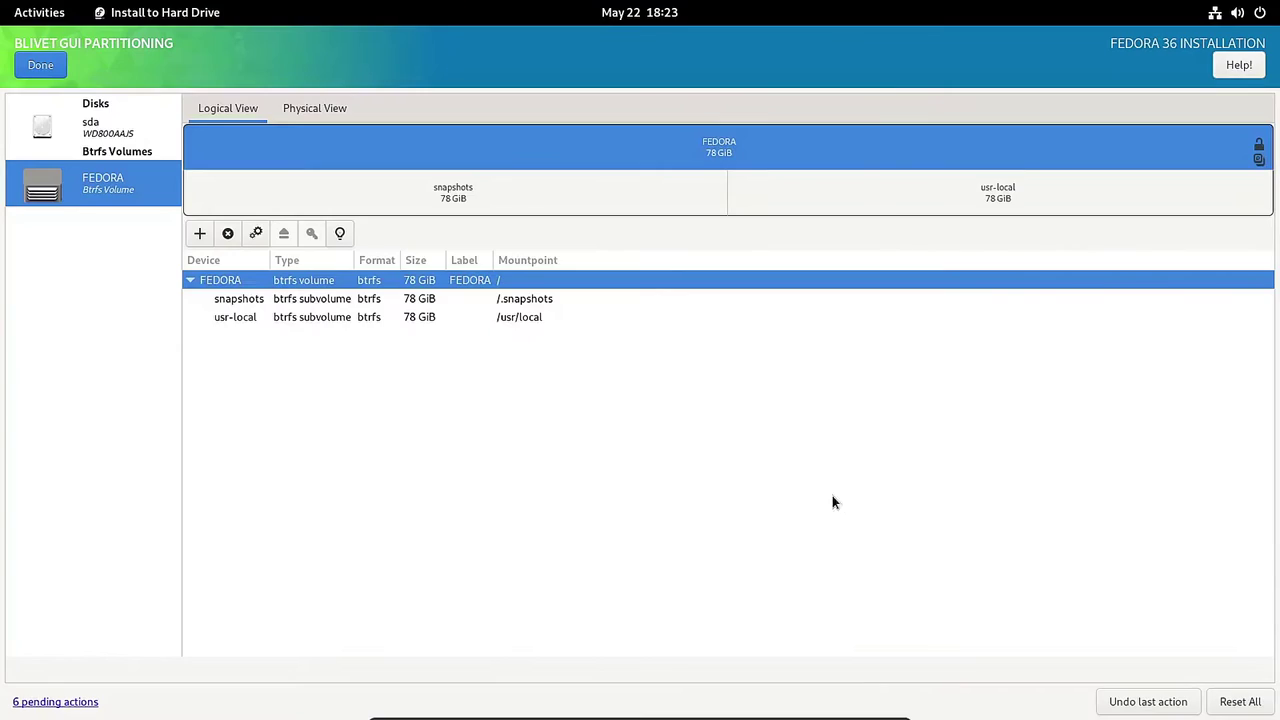
- Add a Btrfs subvolume named var with mountpoint /var to the FEDORA volume
{"action": "left_click", "coordinate": [200, 234]}
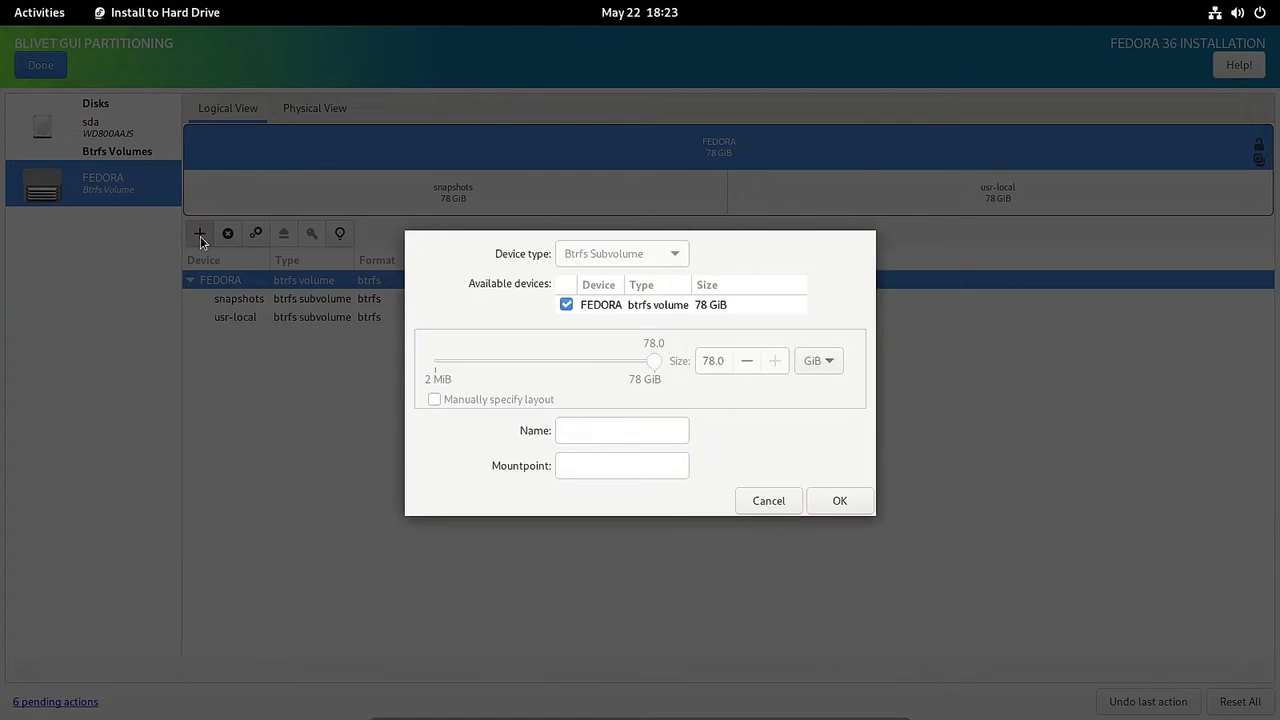
{"action": "left_click", "coordinate": [587, 430]}
{"action": "type", "text": "var"}
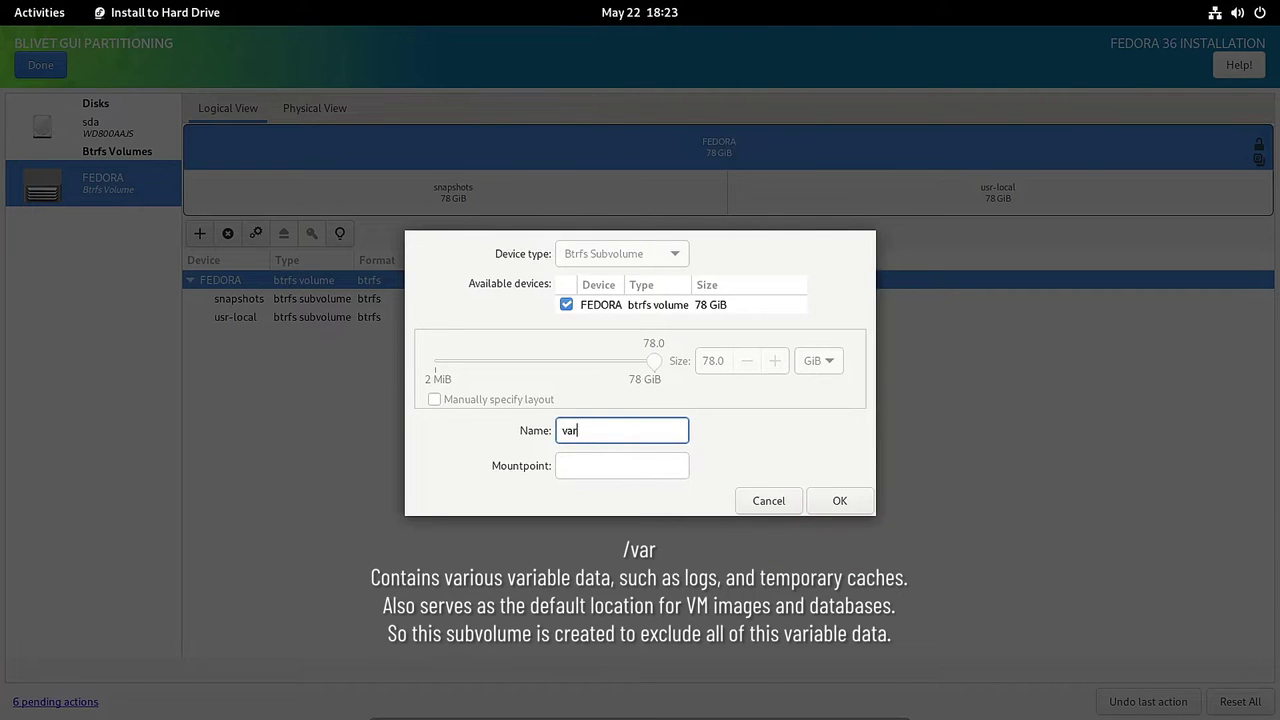
{"action": "key", "text": "Tab"}
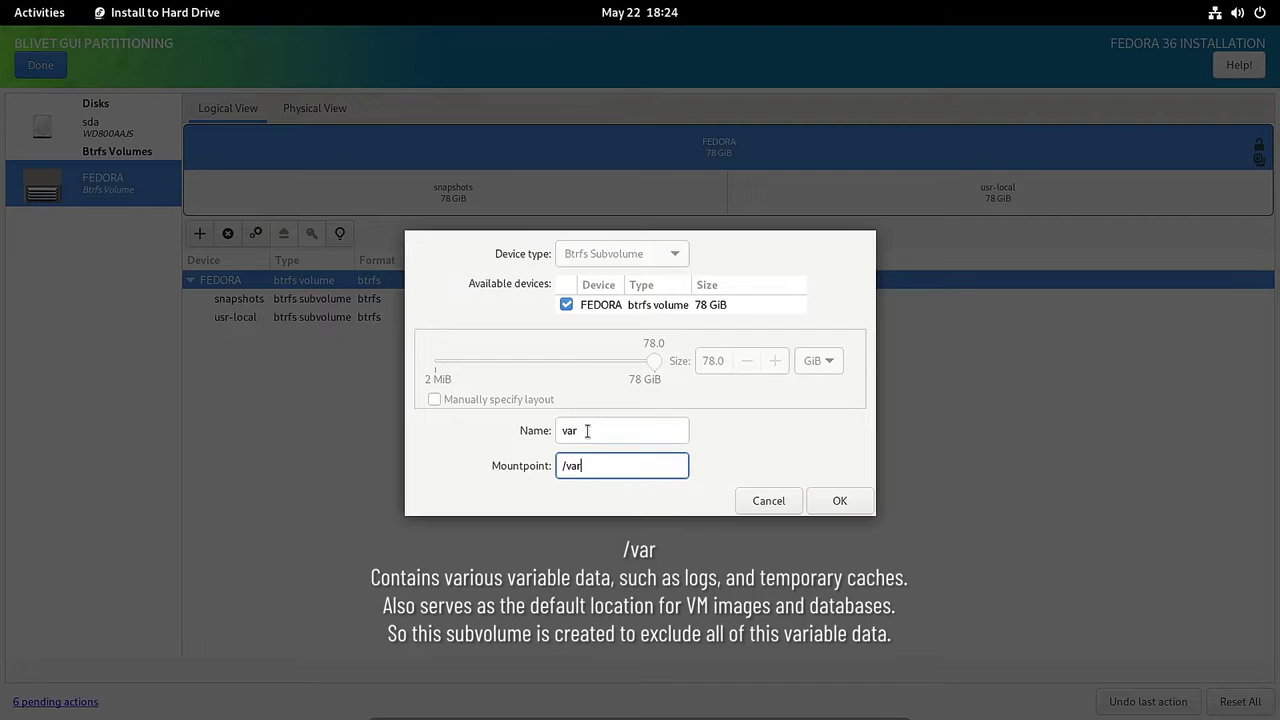
{"action": "left_click", "coordinate": [838, 501]}
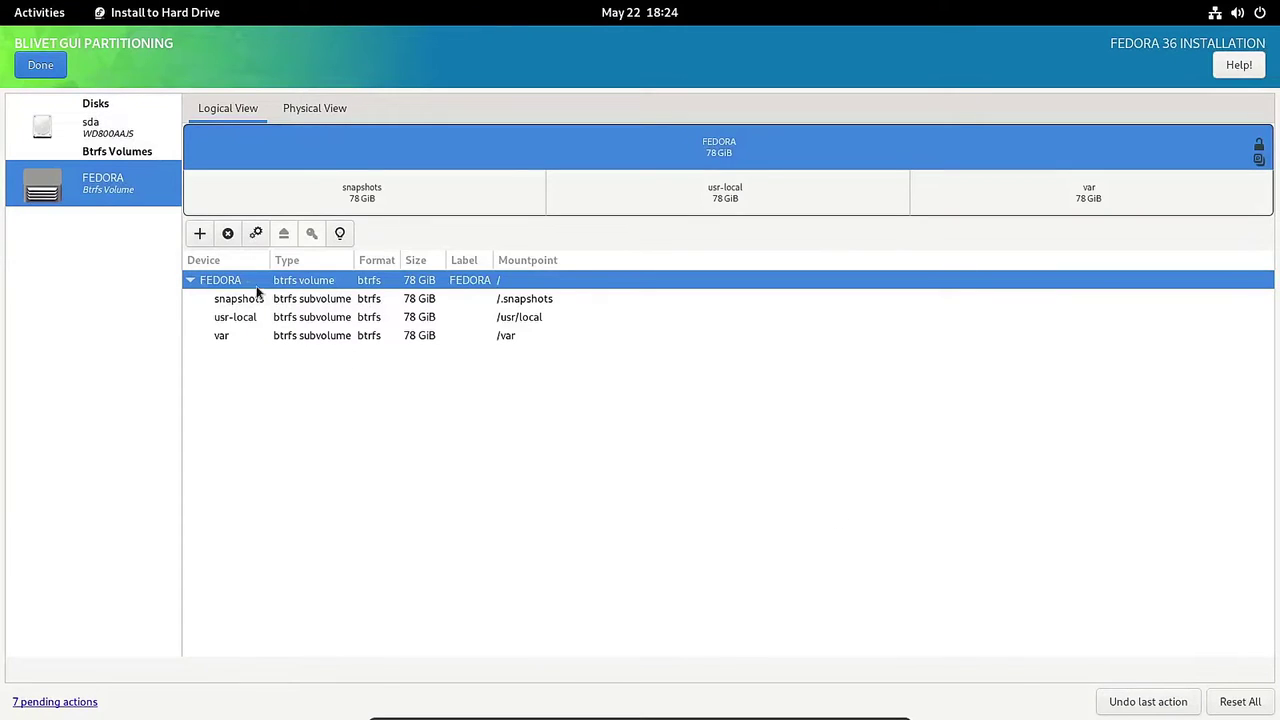
- Add a Btrfs subvolume named tmp with mountpoint /tmp to the FEDORA volume
{"action": "left_click", "coordinate": [199, 236]}
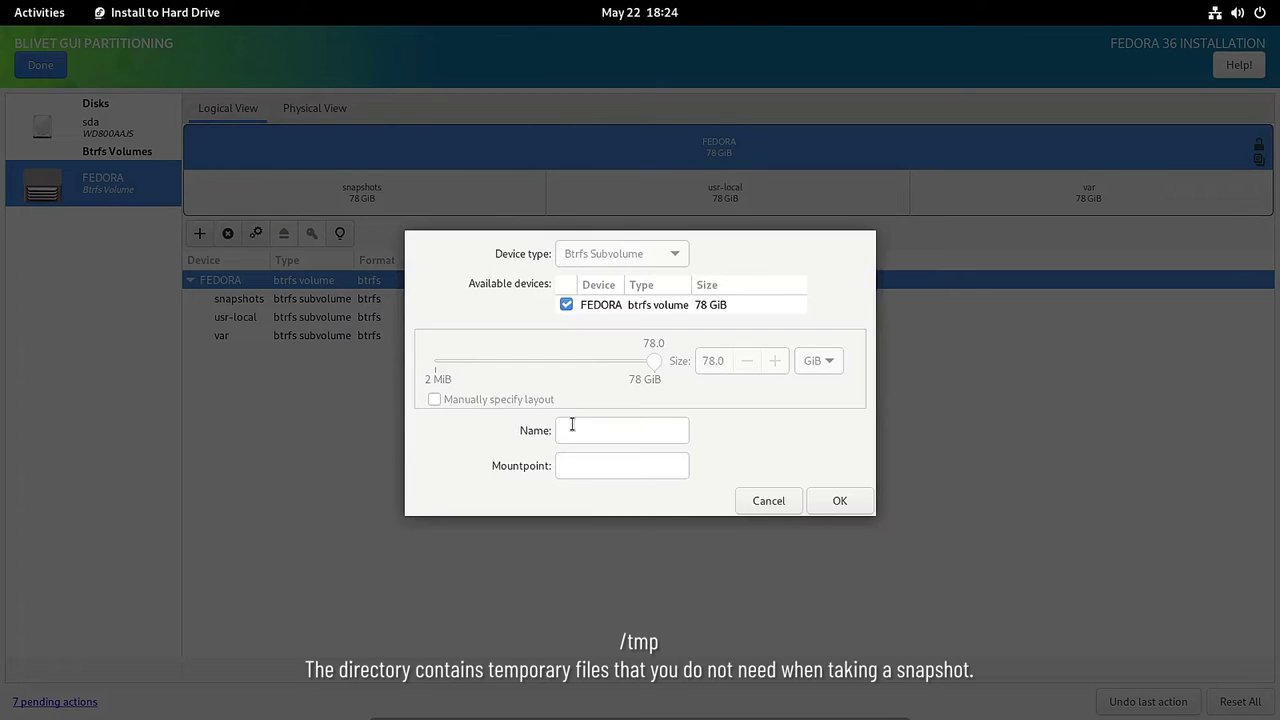
{"action": "left_click", "coordinate": [571, 428]}
{"action": "type", "text": "tmp"}
{"action": "key", "text": "Tab"}
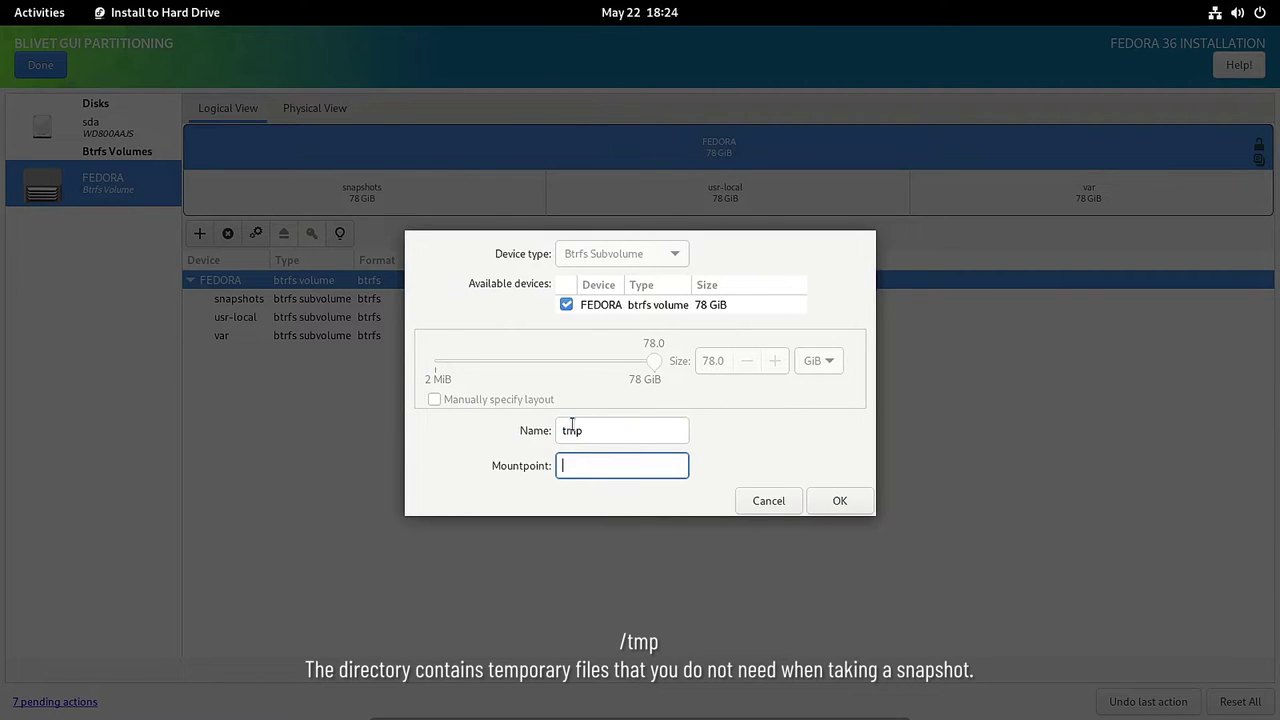
{"action": "type", "text": "/tmp"}
{"action": "left_click", "coordinate": [843, 501]}
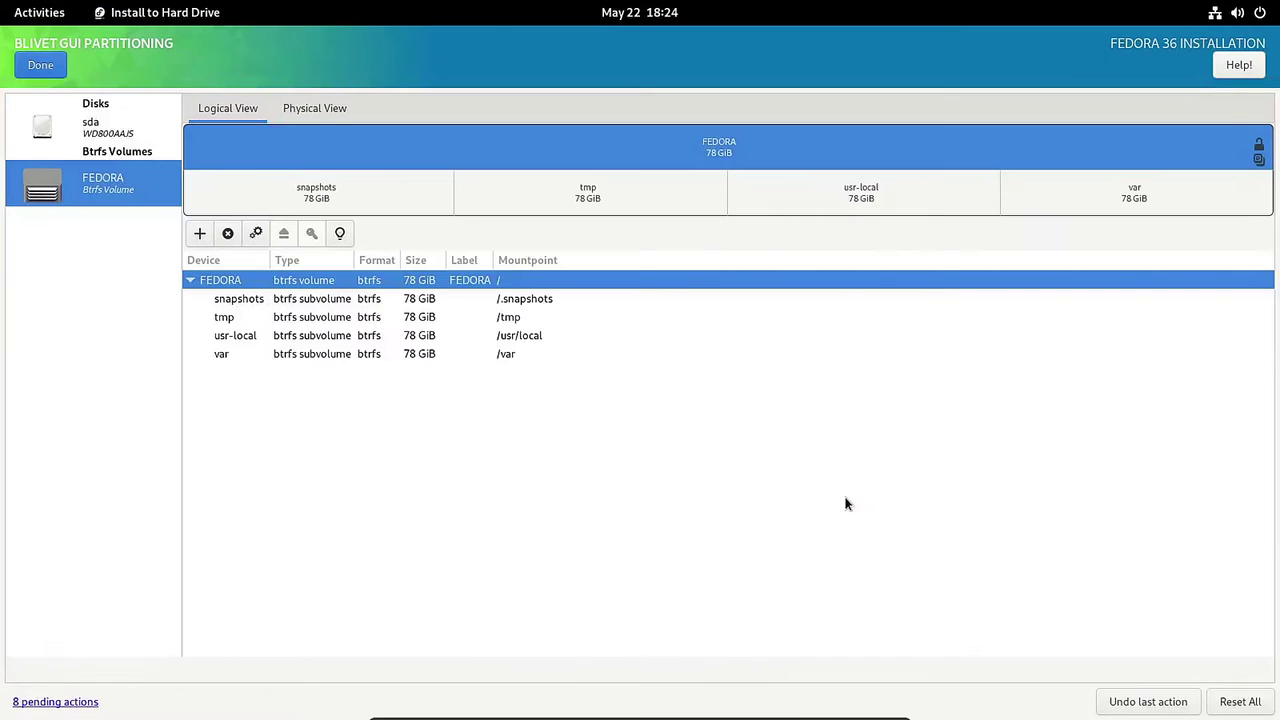
- Add a Btrfs subvolume named opt with mountpoint /opt to the FEDORA volume
{"action": "left_click", "coordinate": [199, 234]}
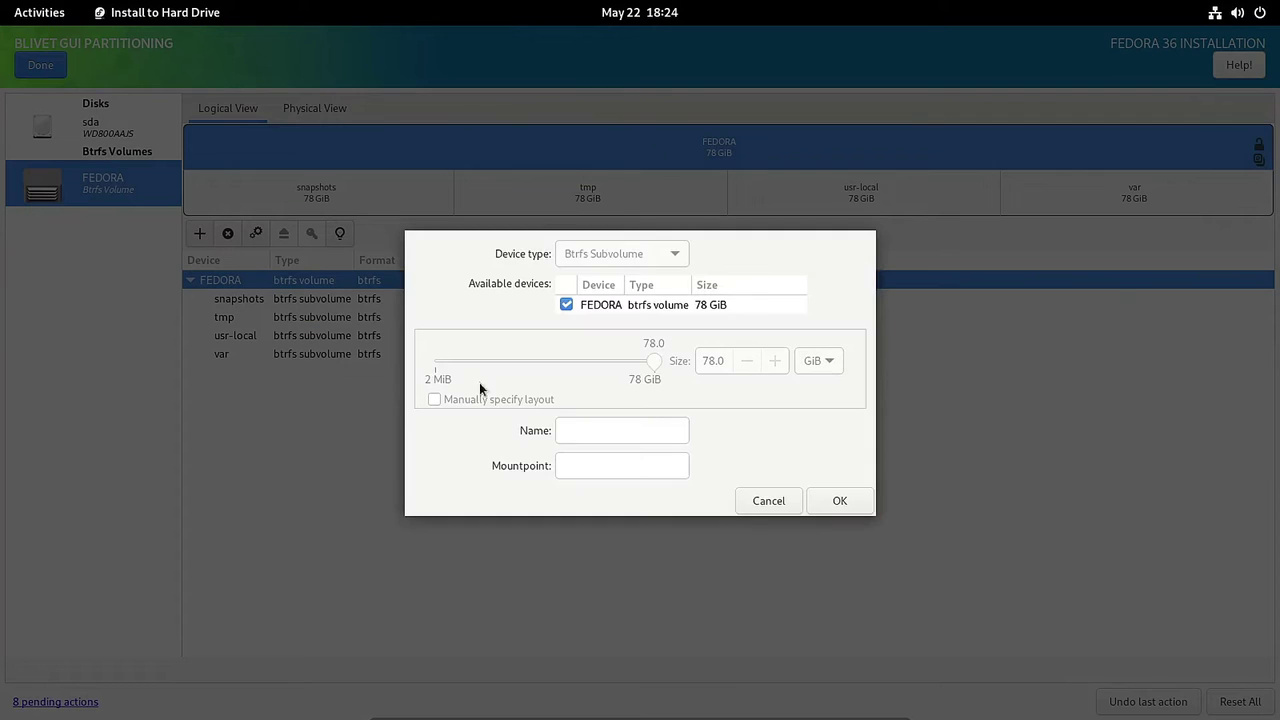
{"action": "left_click", "coordinate": [579, 432]}
{"action": "type", "text": "opt"}
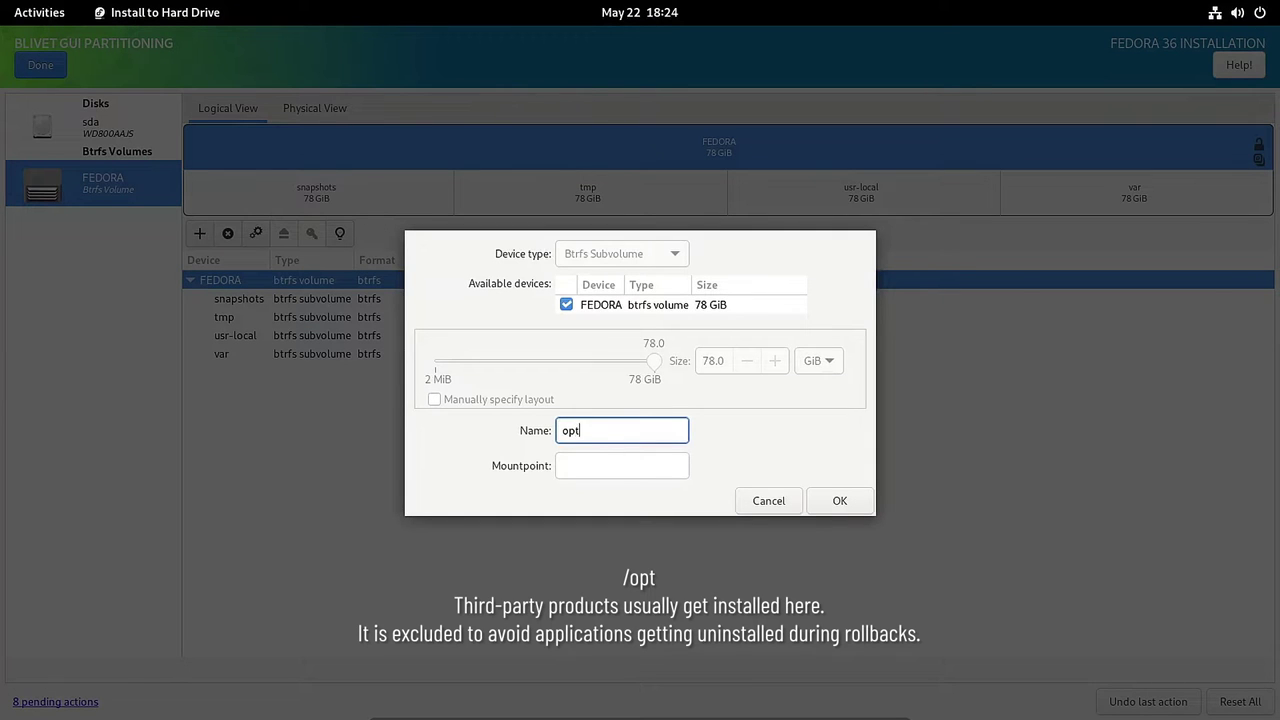
{"action": "key", "text": "Tab"}
{"action": "type", "text": "/op"}
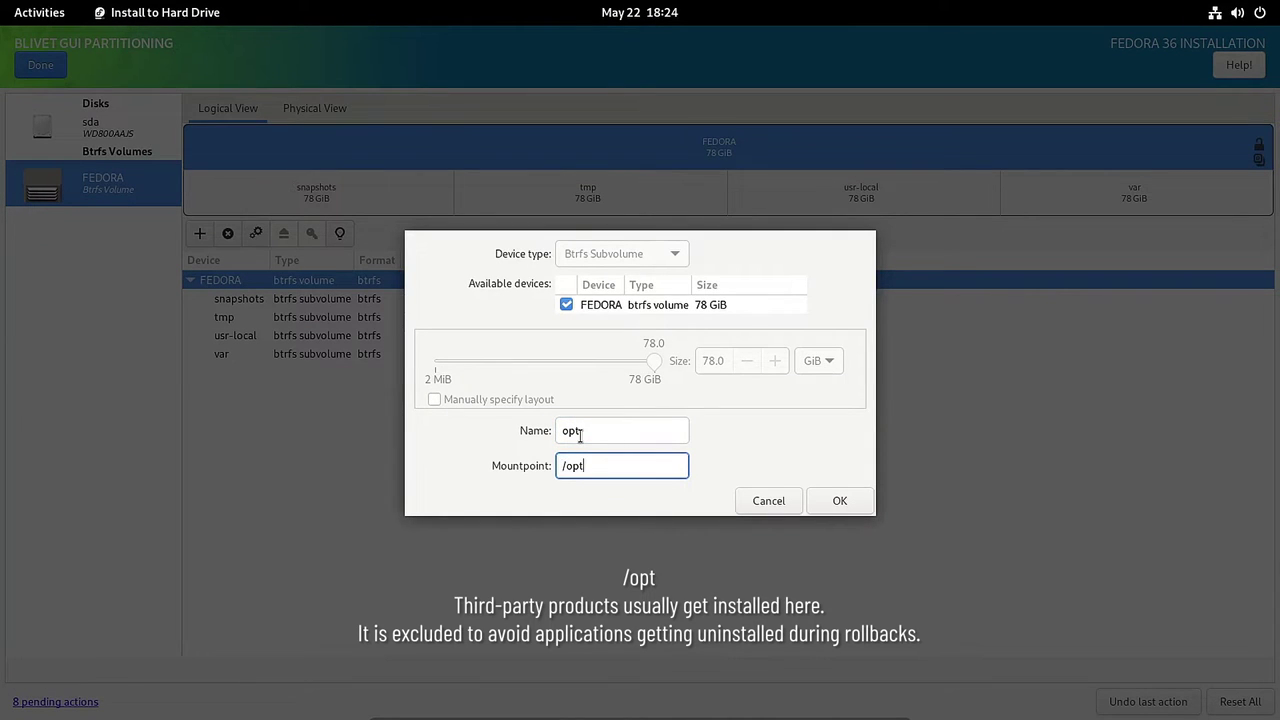
{"action": "left_click", "coordinate": [838, 501]}
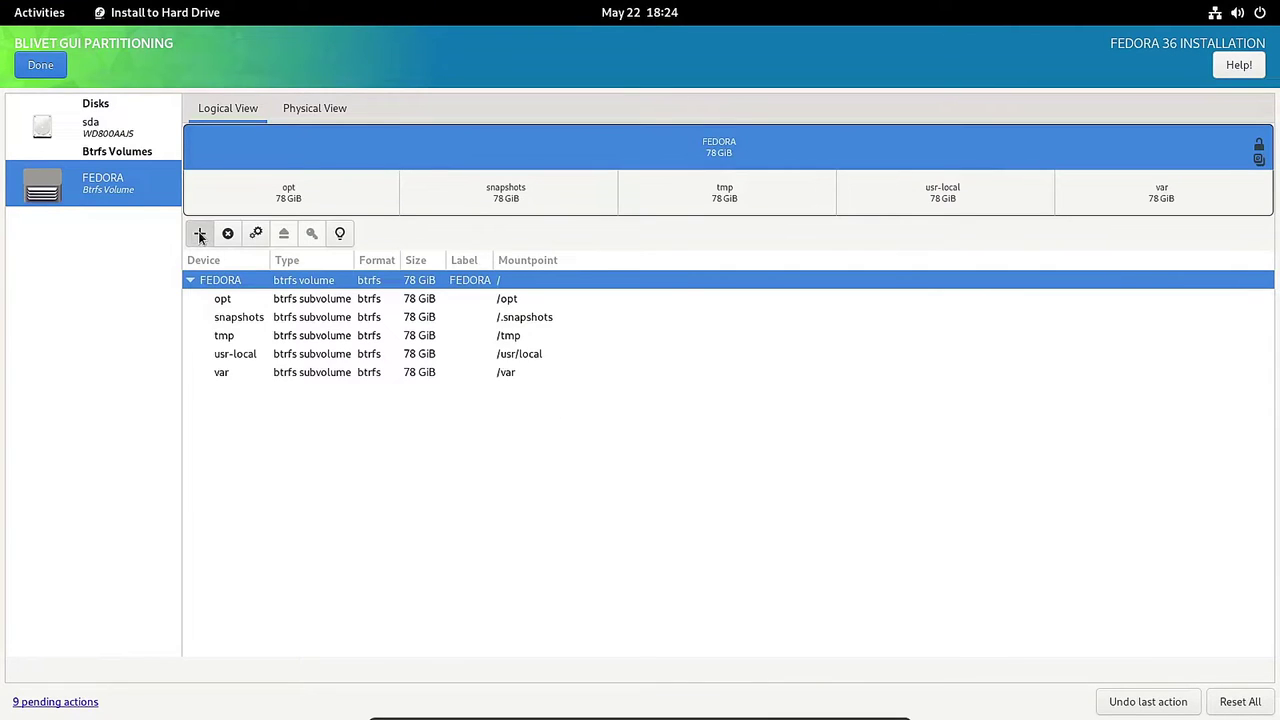
- Add a Btrfs subvolume named home with mountpoint /home to the FEDORA volume
{"action": "left_click", "coordinate": [199, 234]}
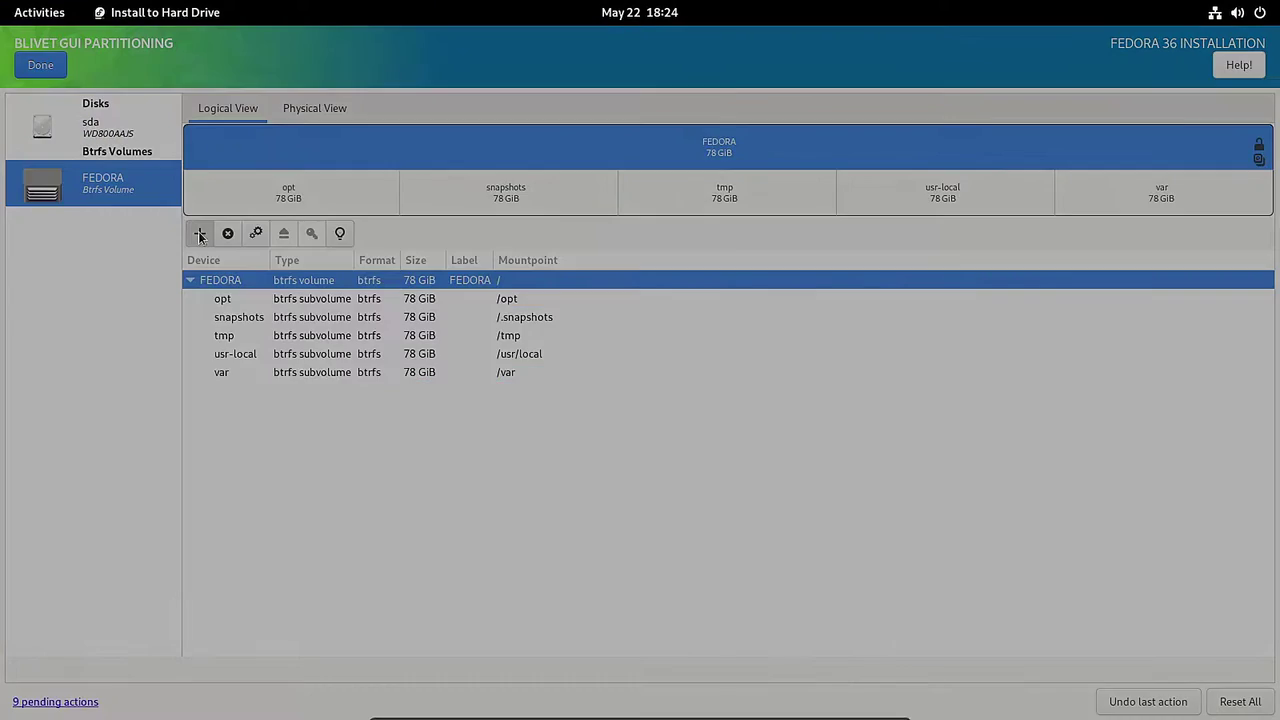
{"action": "left_click", "coordinate": [599, 428]}
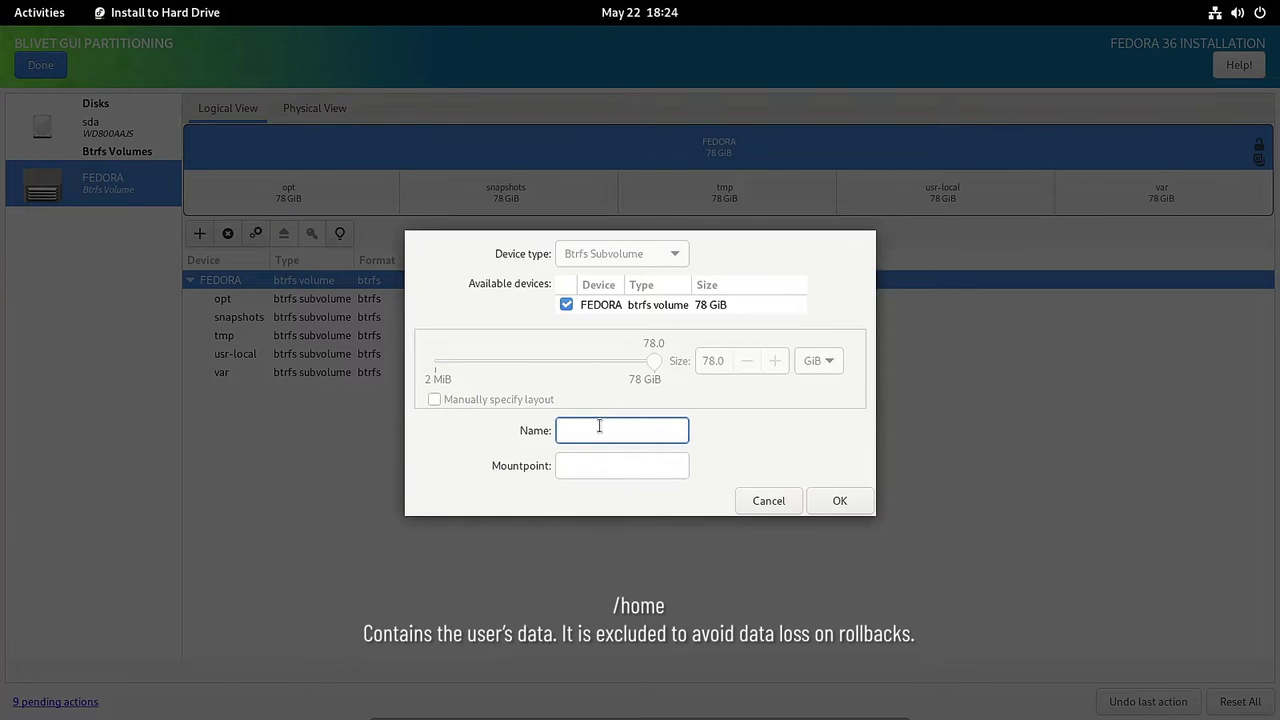
{"action": "type", "text": "home"}
{"action": "key", "text": "Tab"}
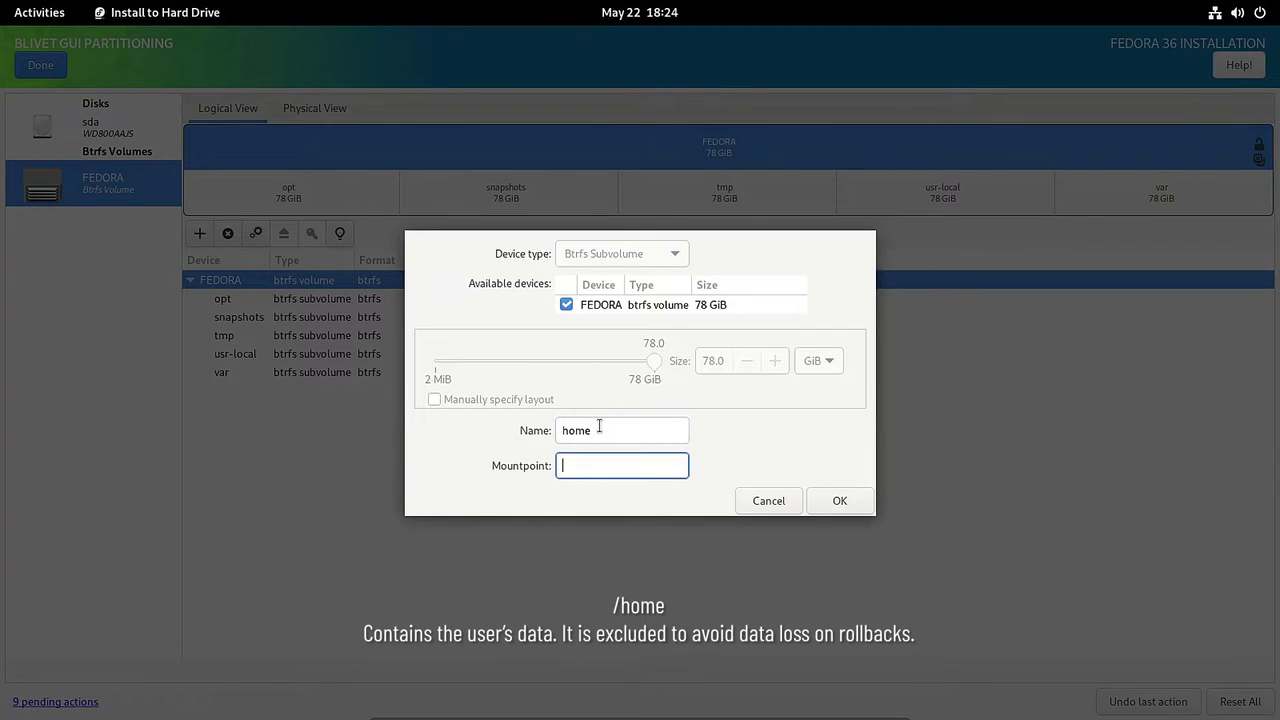
{"action": "type", "text": "/home"}
{"action": "left_click", "coordinate": [857, 501]}
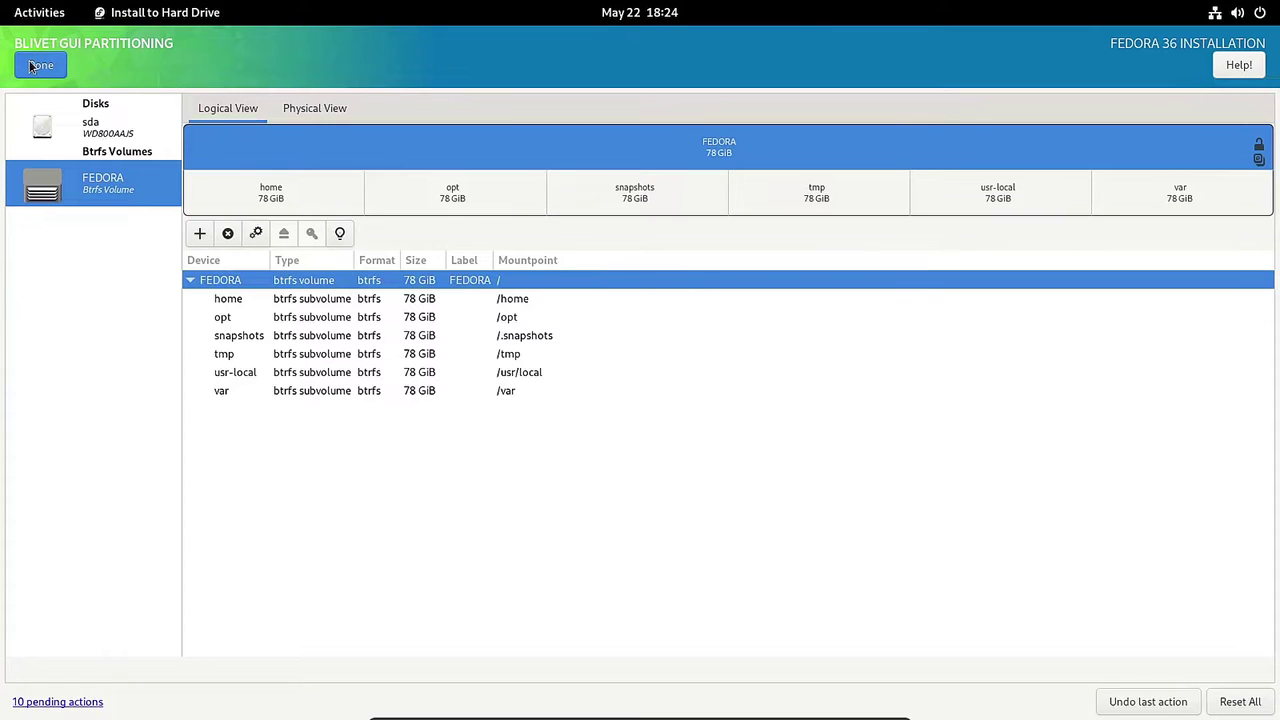
- Review and accept the summary of partitioning changes, and run the Fedora installation through to the end
{"action": "left_click", "coordinate": [30, 66]}
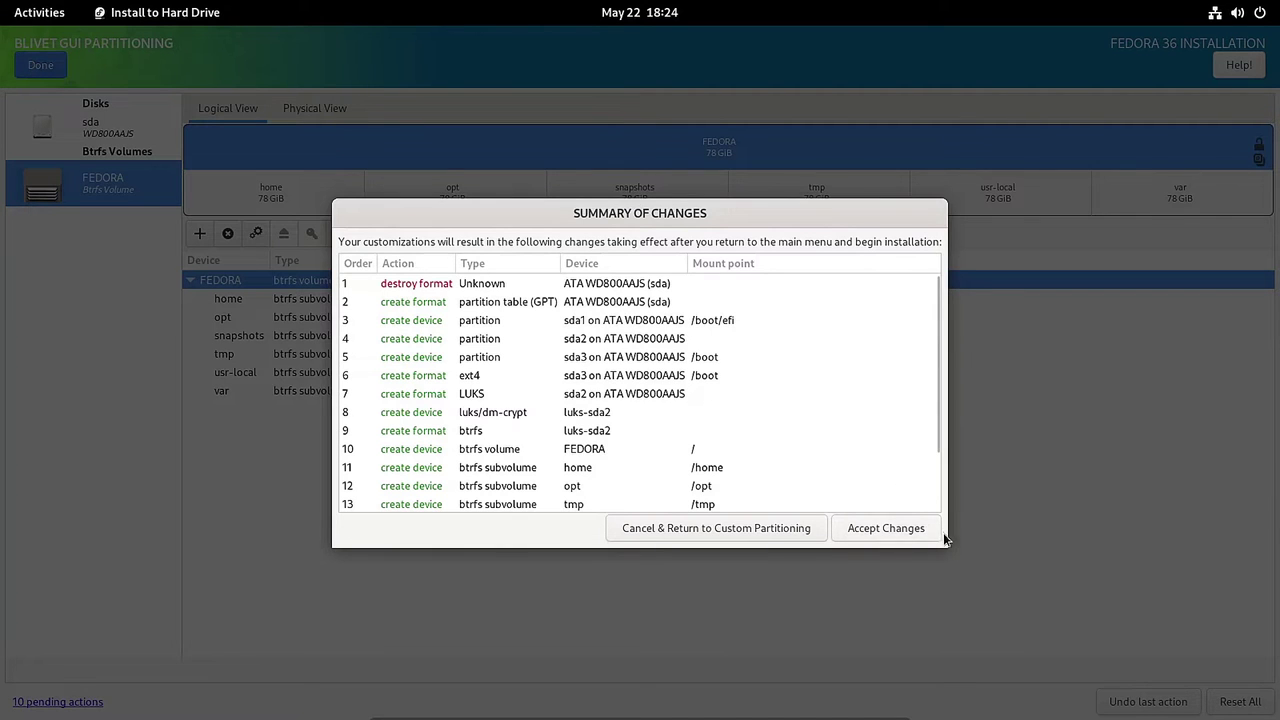
{"action": "left_click_drag", "start_coordinate": [941, 540], "coordinate": [943, 607]}
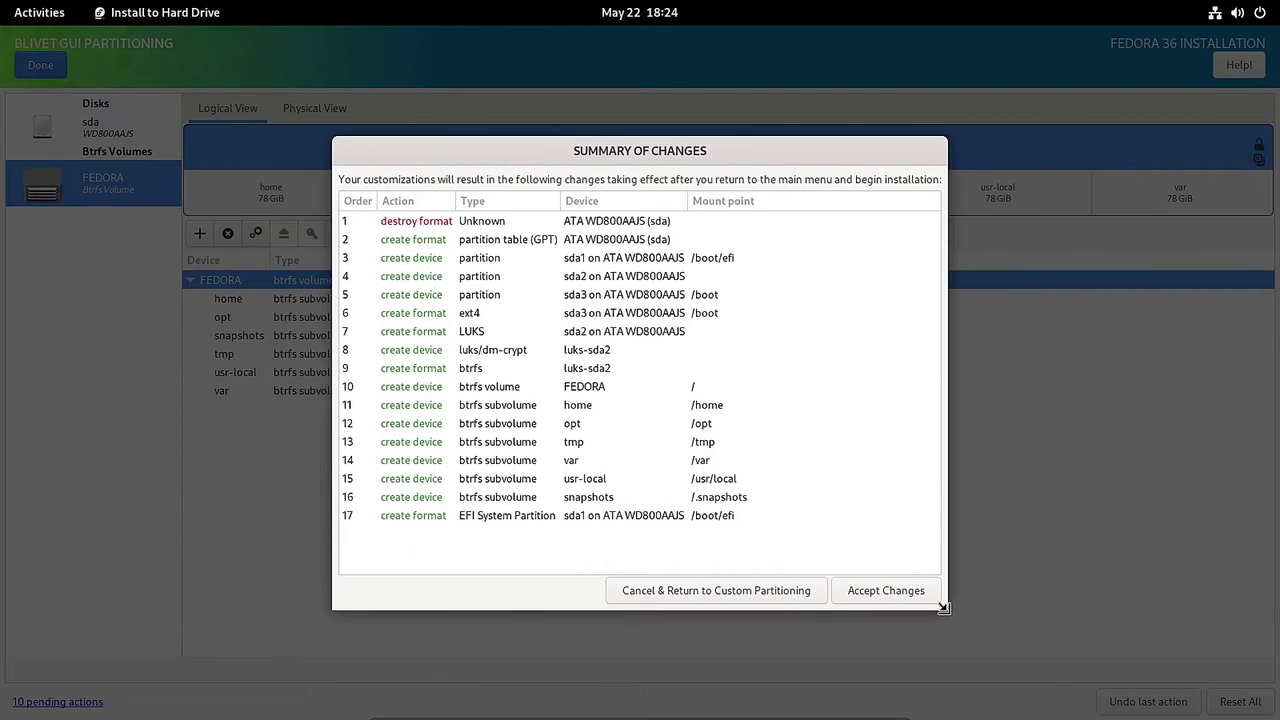
{"action": "left_click", "coordinate": [886, 590]}
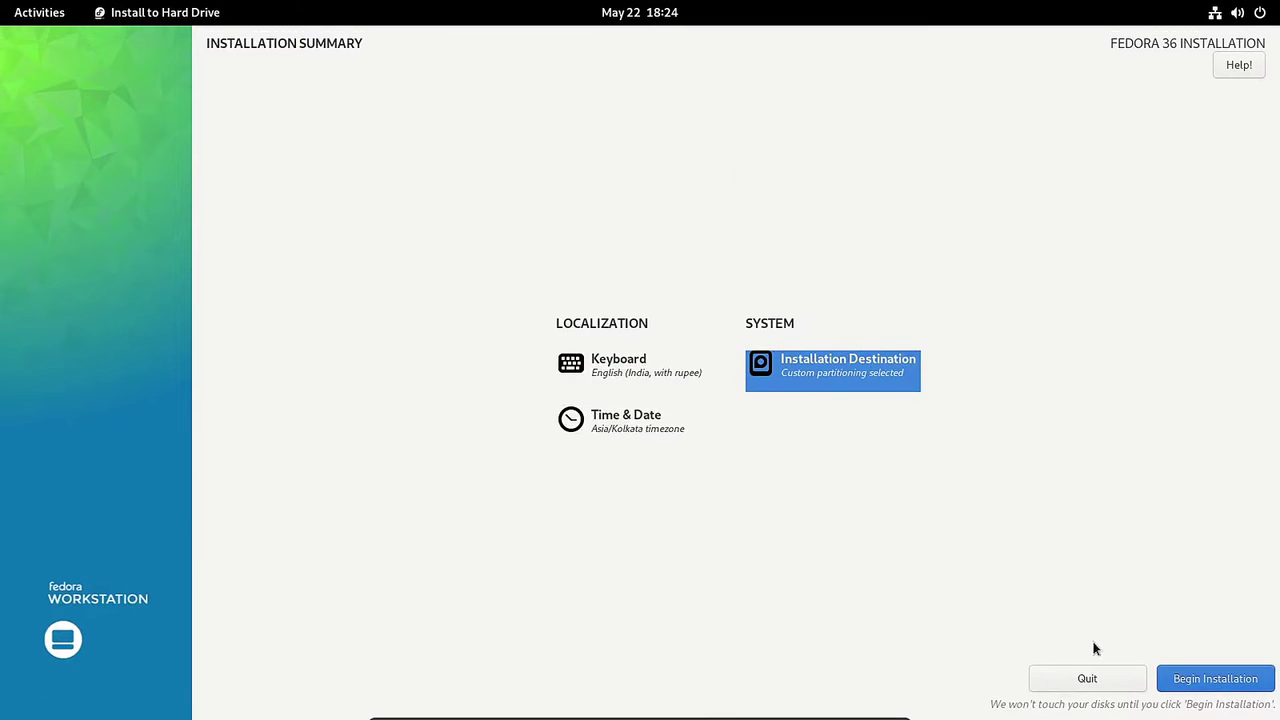
{"action": "left_click", "coordinate": [1187, 681]}
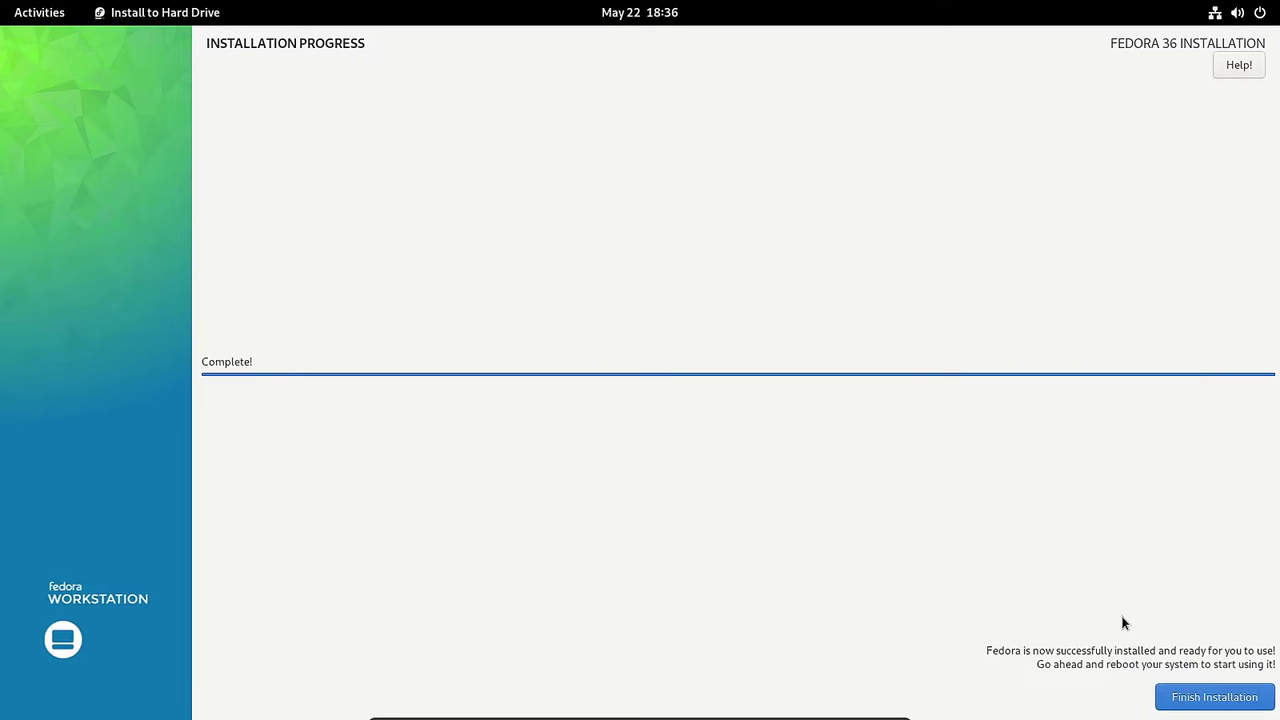
{"action": "left_click", "coordinate": [1197, 698]}
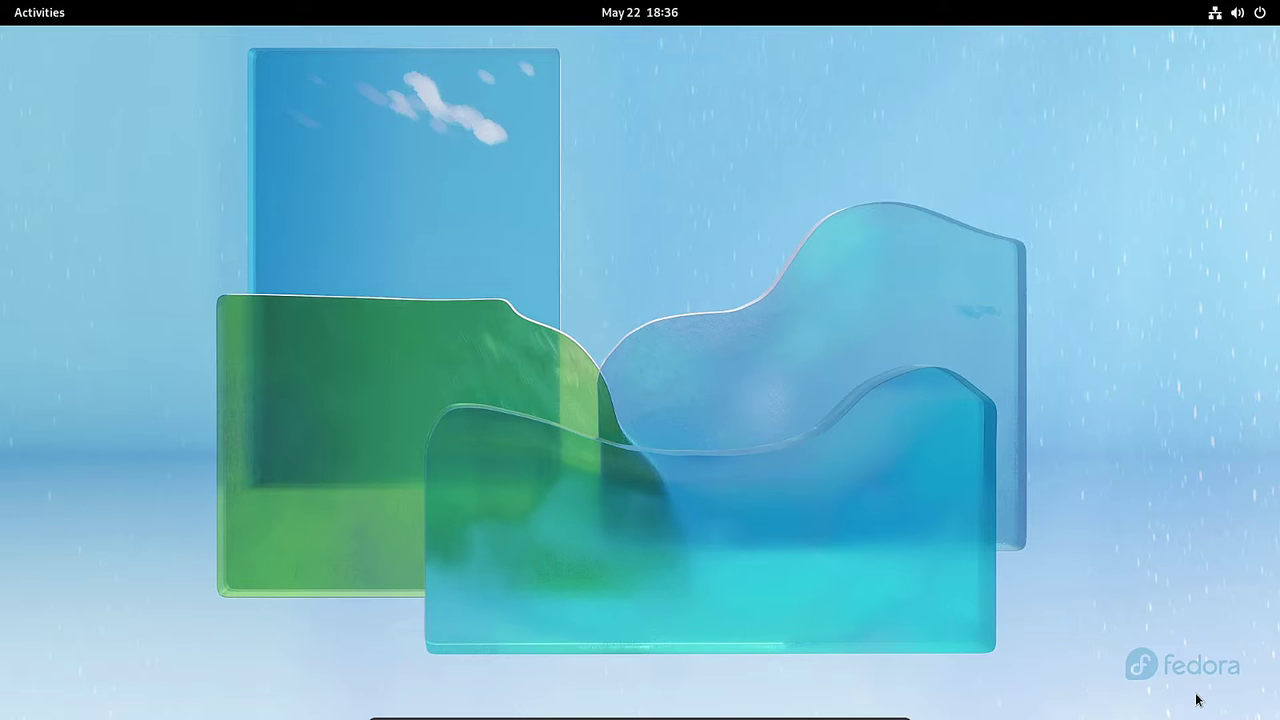
- Restart the system and enter the LUKS passphrase to unlock the encrypted disk
{"action": "left_click", "coordinate": [1260, 14]}
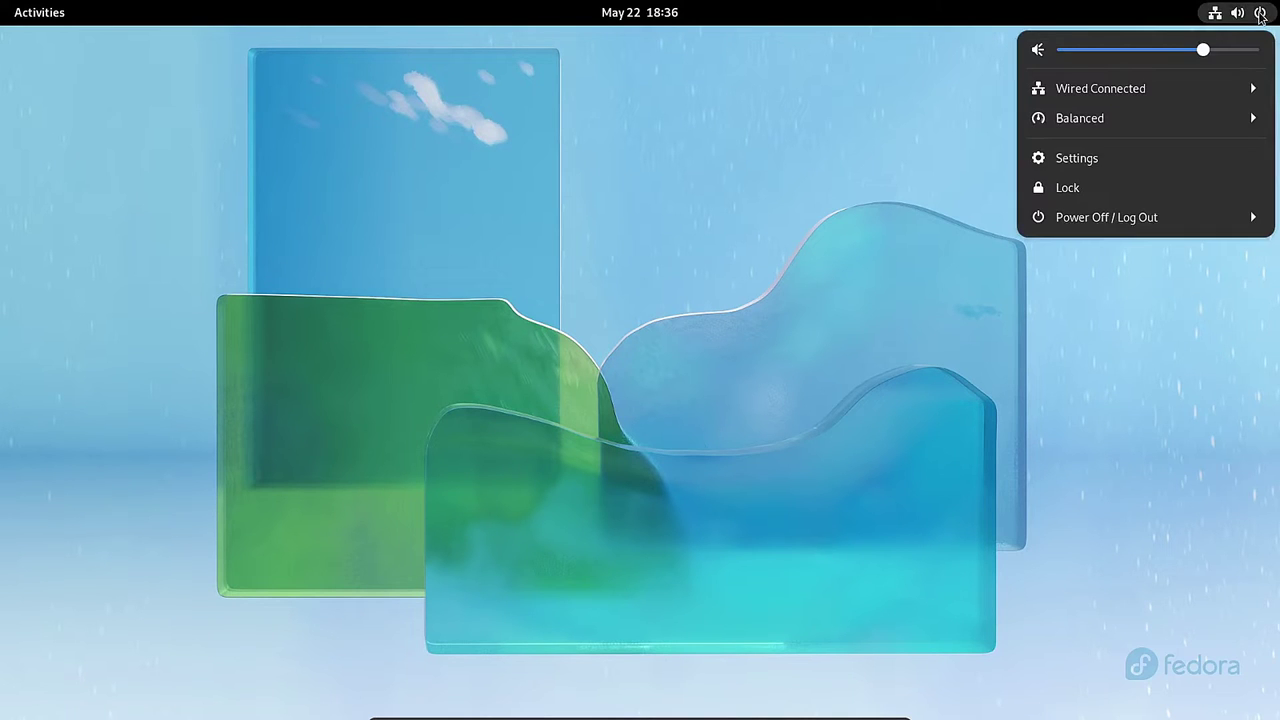
{"action": "left_click", "coordinate": [1166, 220]}
{"action": "left_click", "coordinate": [1100, 278]}
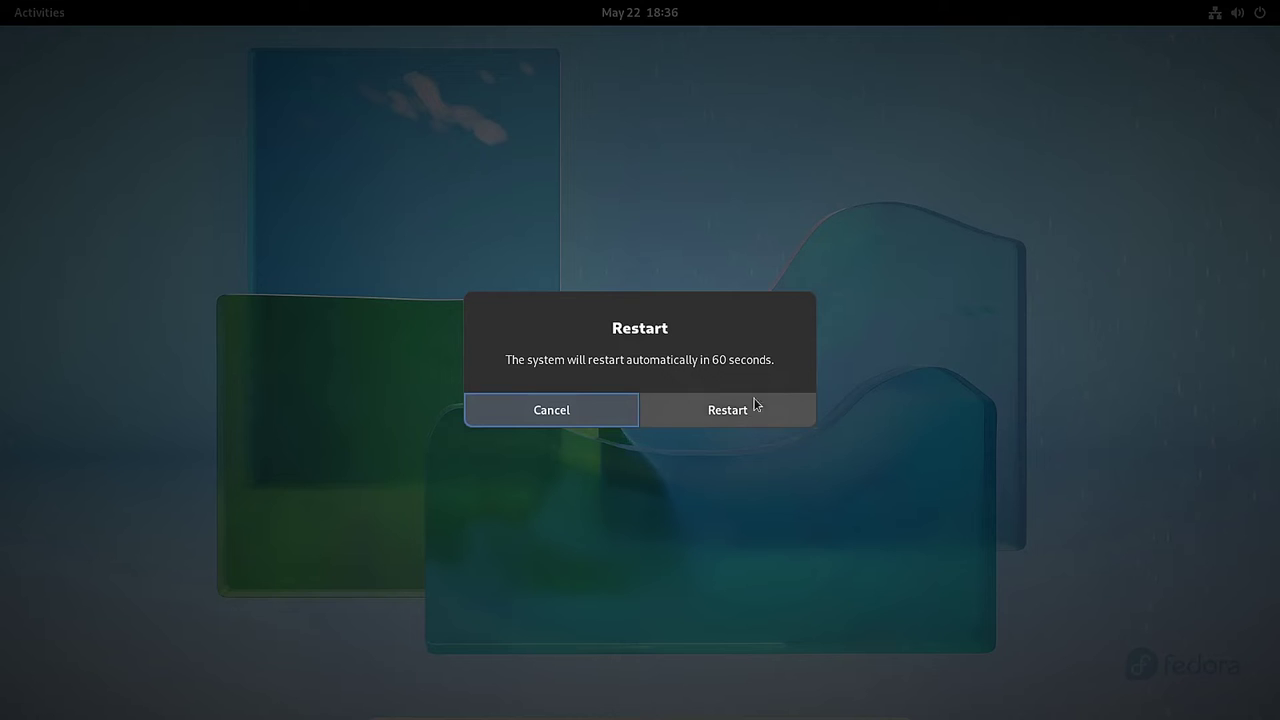
{"action": "left_click", "coordinate": [740, 410]}
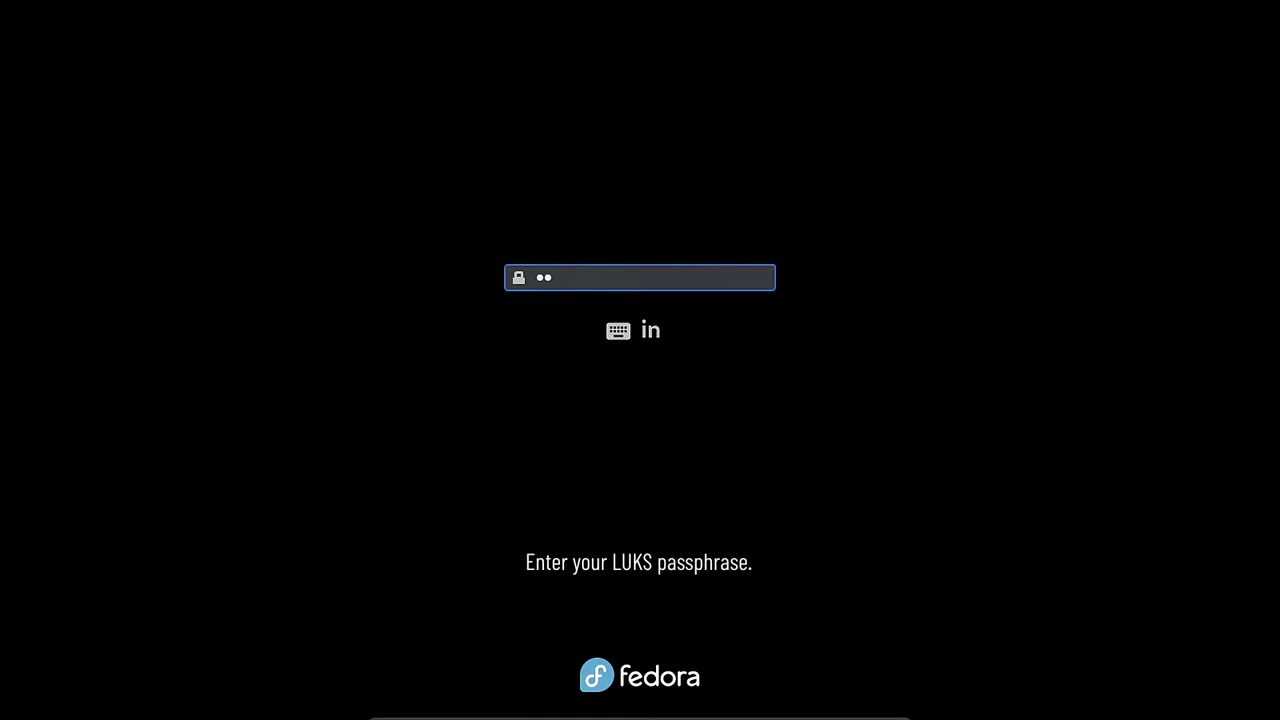
{"action": "type", "text": "••••••"}
{"action": "key", "text": "Return"}
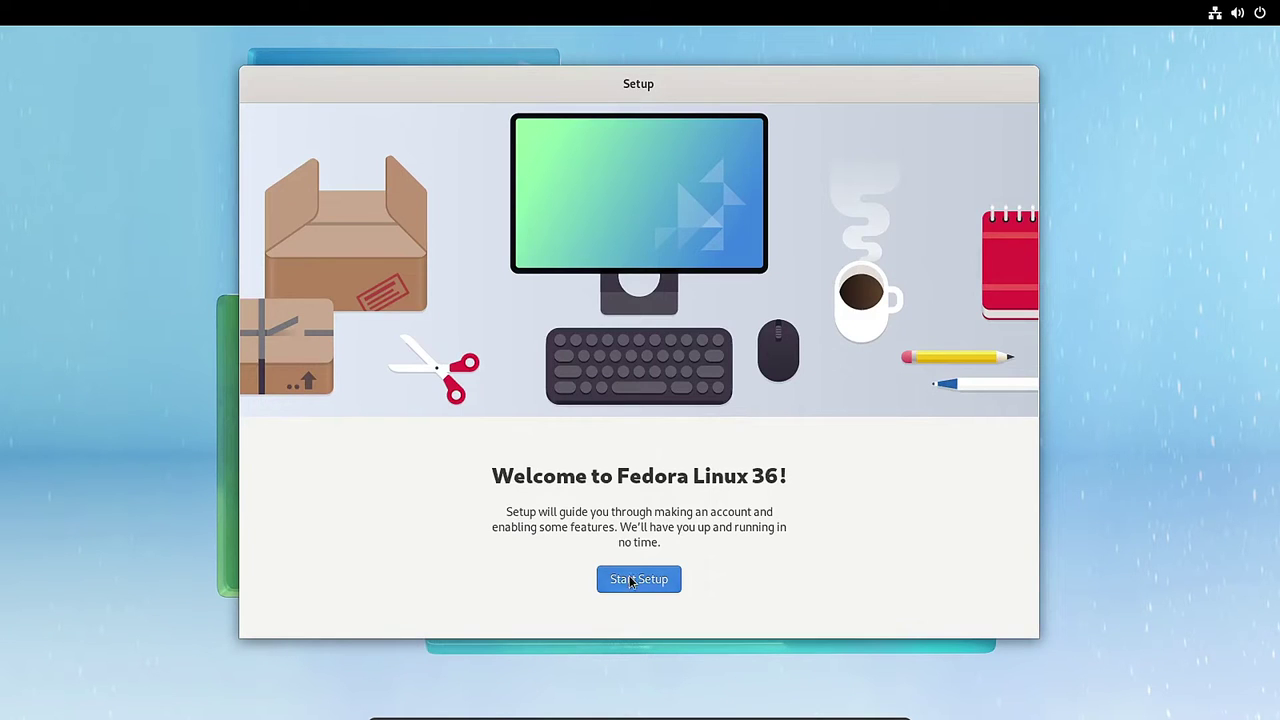
- In the initial setup, turn off Automatic Problem Reporting and Location Services, and skip third-party repositories and online accounts
{"action": "left_click", "coordinate": [631, 580]}
{"action": "left_click", "coordinate": [791, 392]}
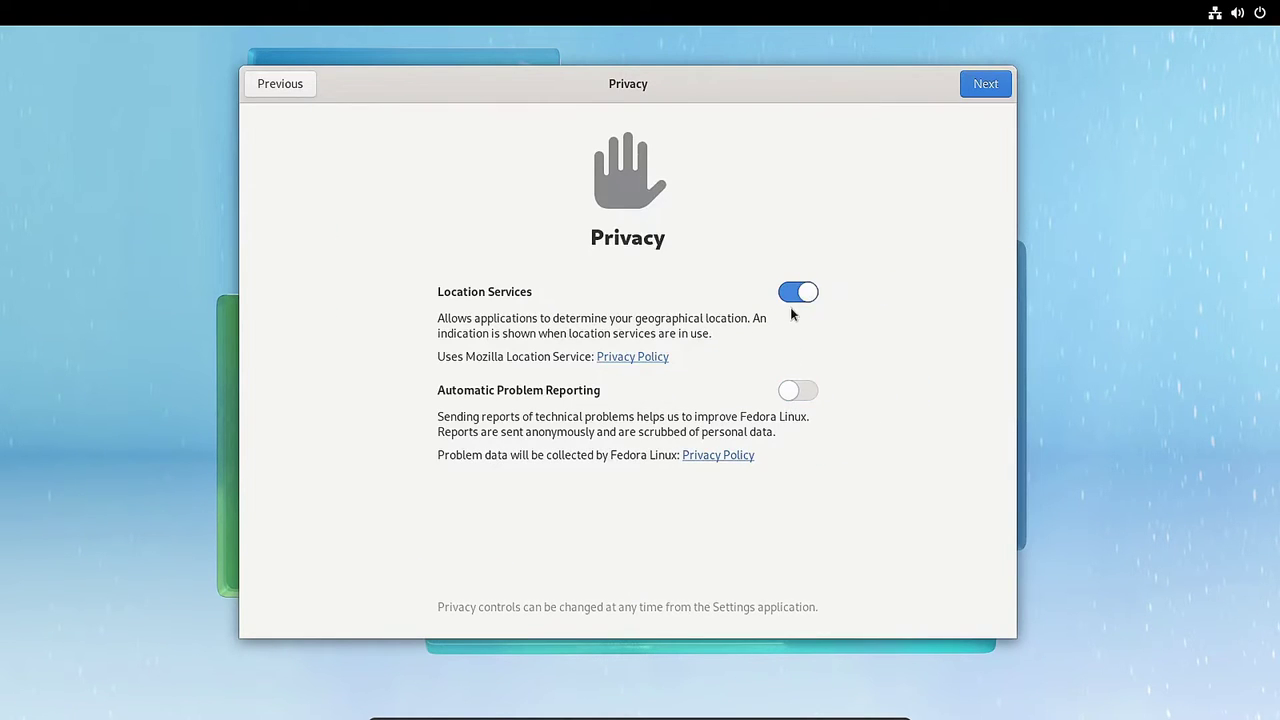
{"action": "left_click", "coordinate": [795, 292]}
{"action": "left_click", "coordinate": [983, 86]}
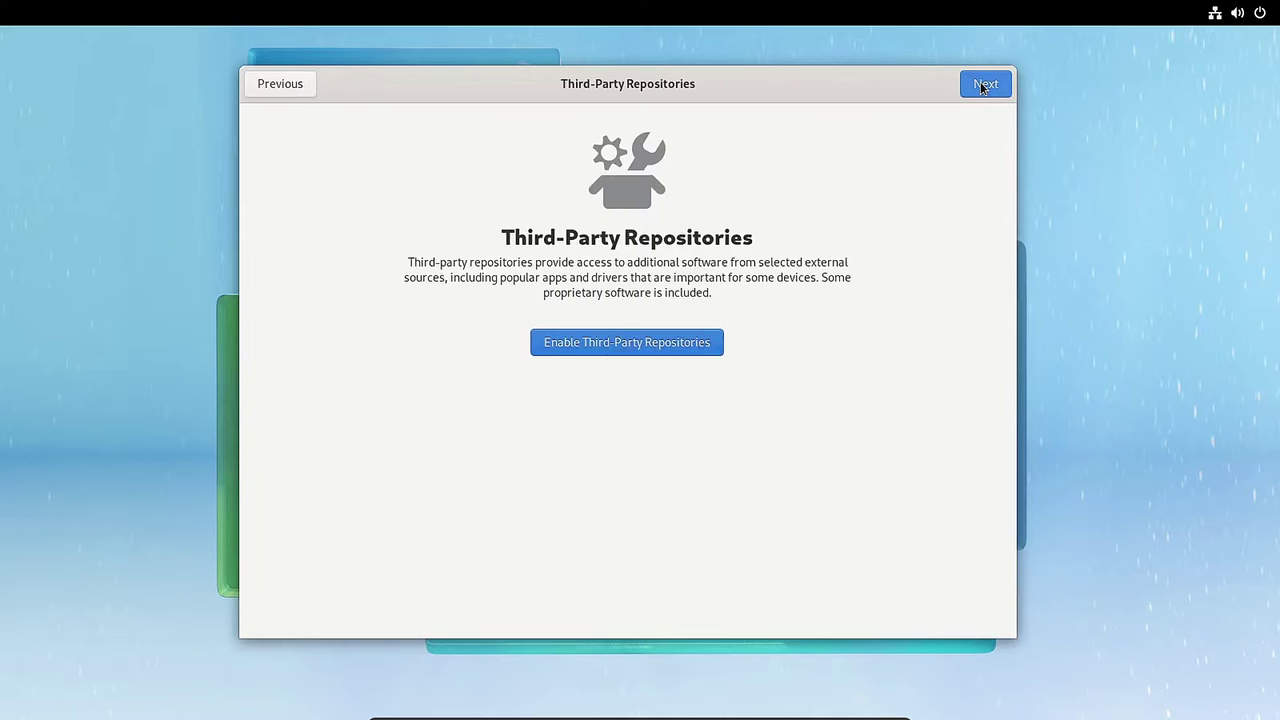
{"action": "left_click", "coordinate": [983, 86]}
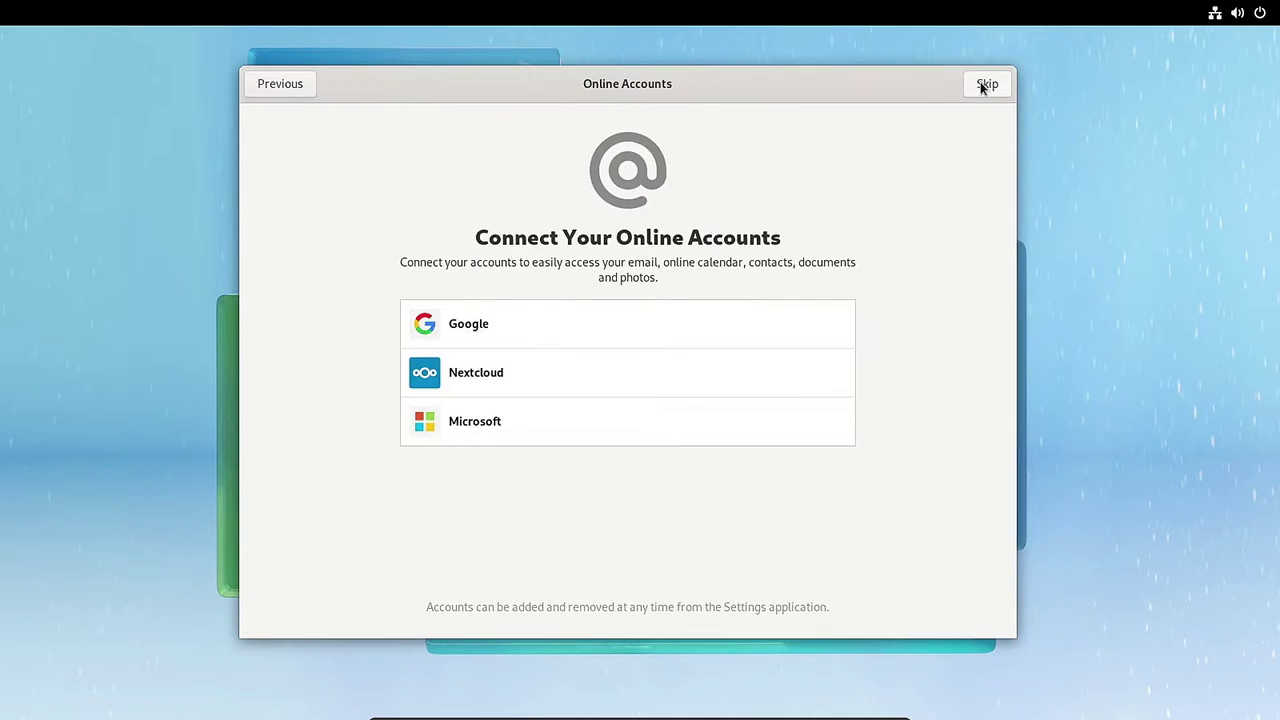
{"action": "left_click", "coordinate": [985, 85]}
- Choose the hummingbird picture as the account avatar and enter the user's full name
{"action": "left_click", "coordinate": [627, 172]}
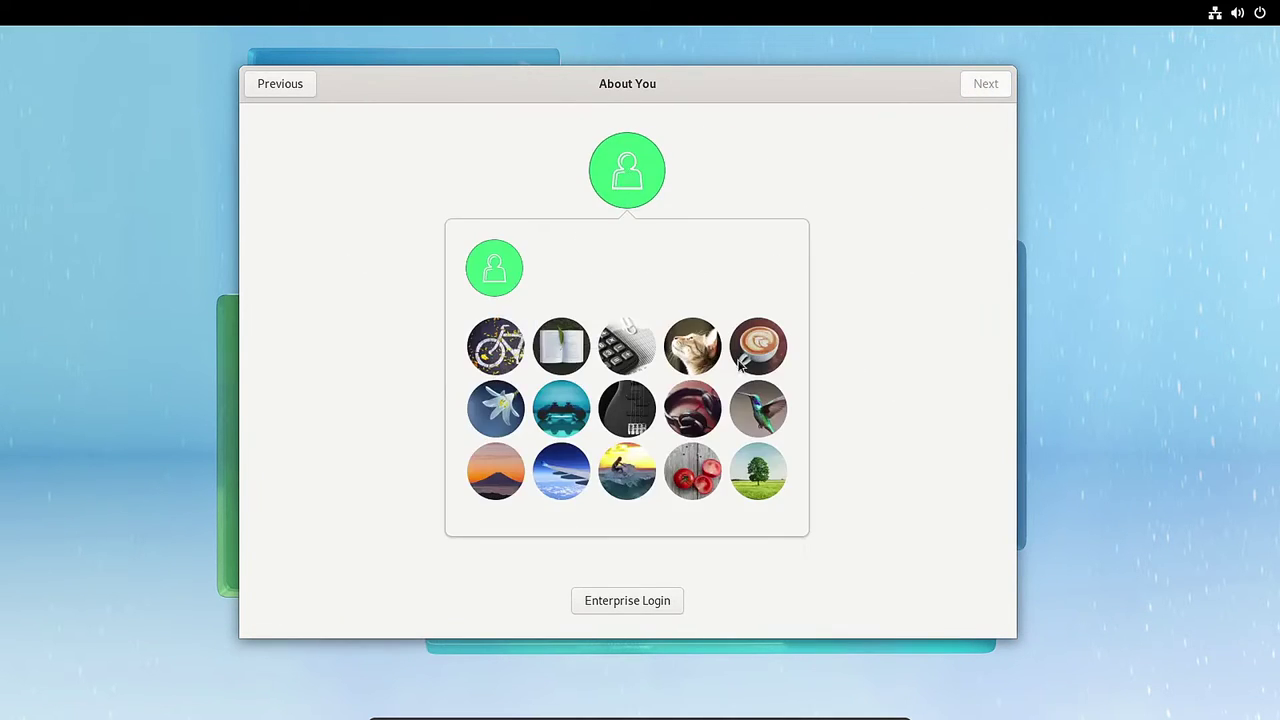
{"action": "left_click", "coordinate": [762, 418]}
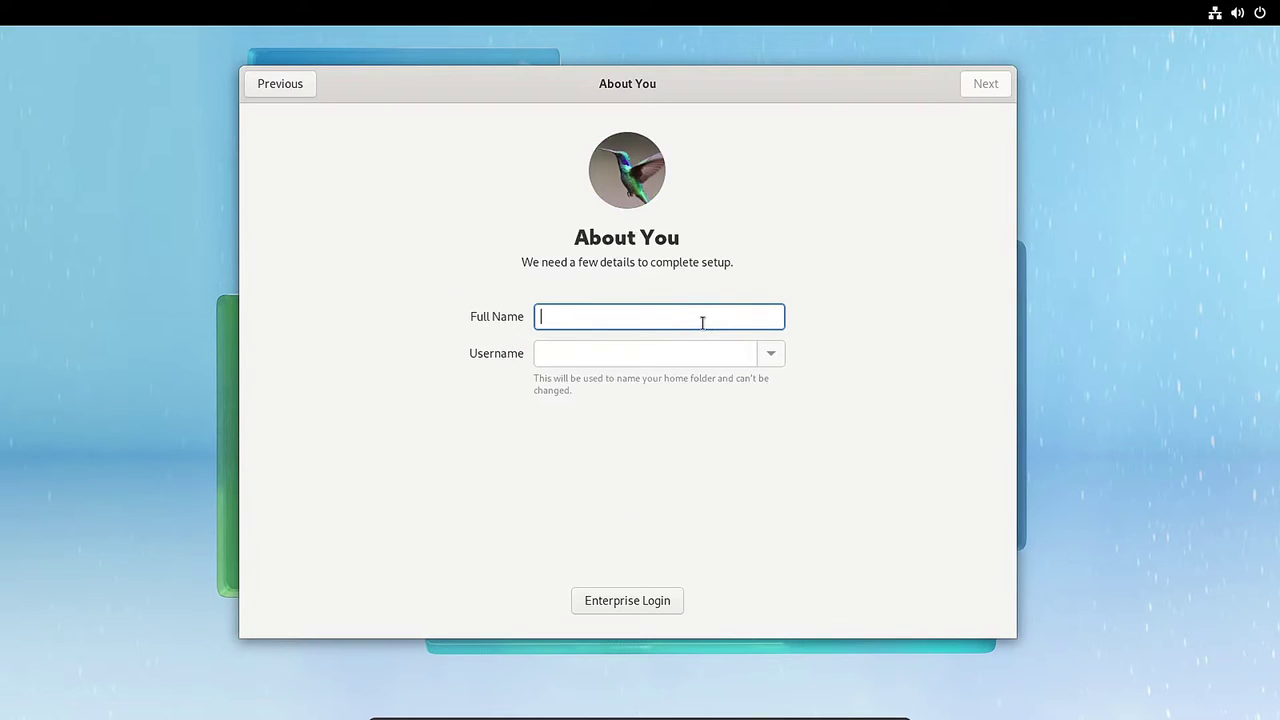
{"action": "type", "text": "Madhu"}
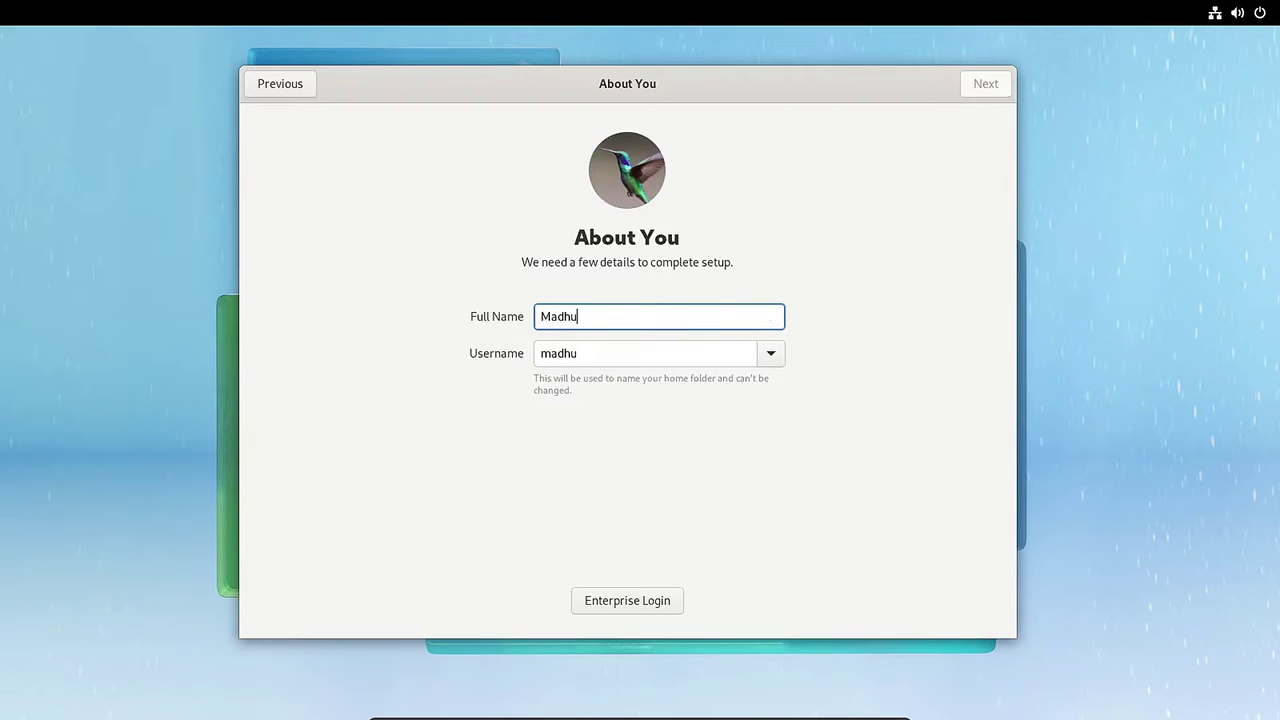
{"action": "left_click", "coordinate": [966, 90]}
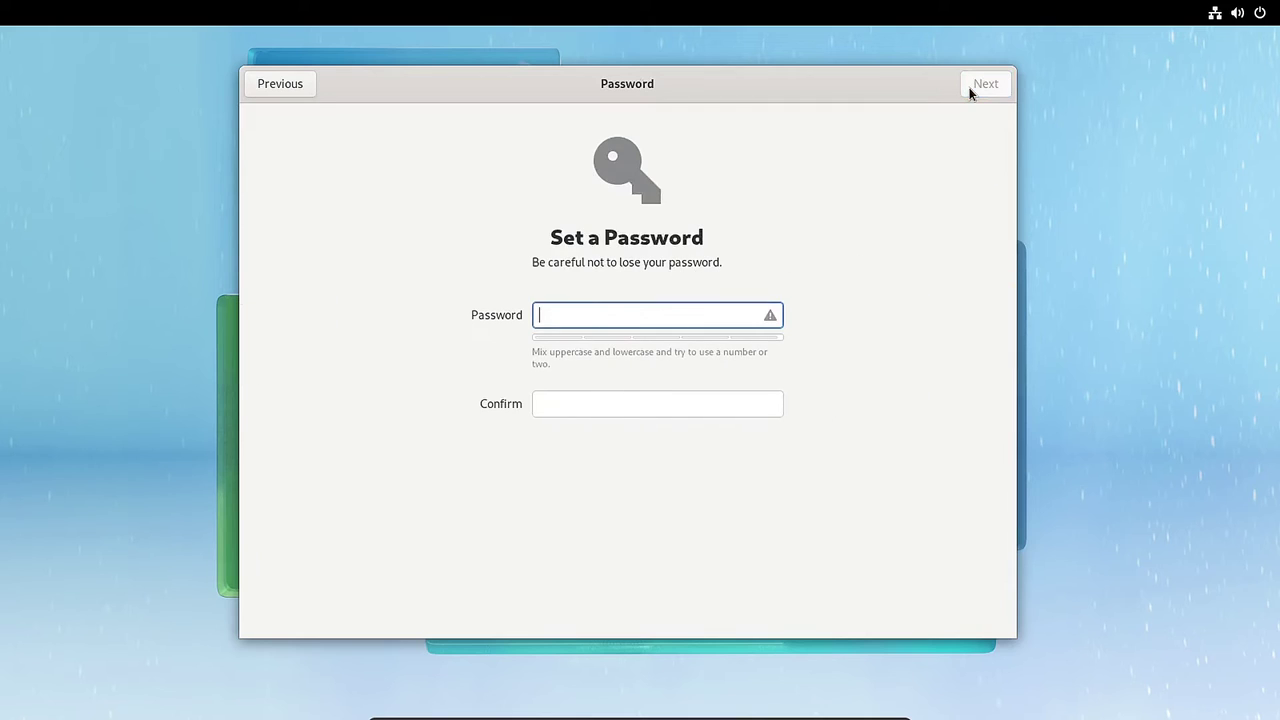
- Enter and confirm the account password, and complete the setup without taking the GNOME tour
{"action": "type", "text": "********"}
{"action": "key", "text": "Tab"}
{"action": "type", "text": "********"}
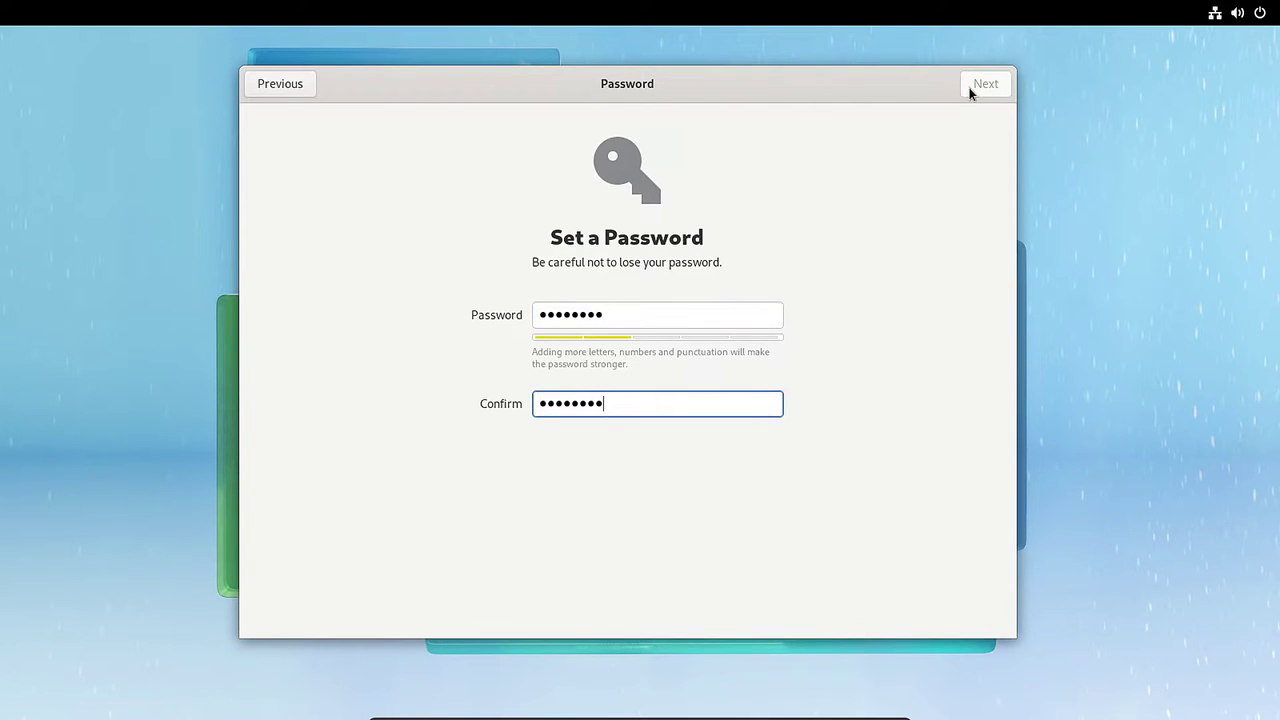
{"action": "left_click", "coordinate": [970, 88]}
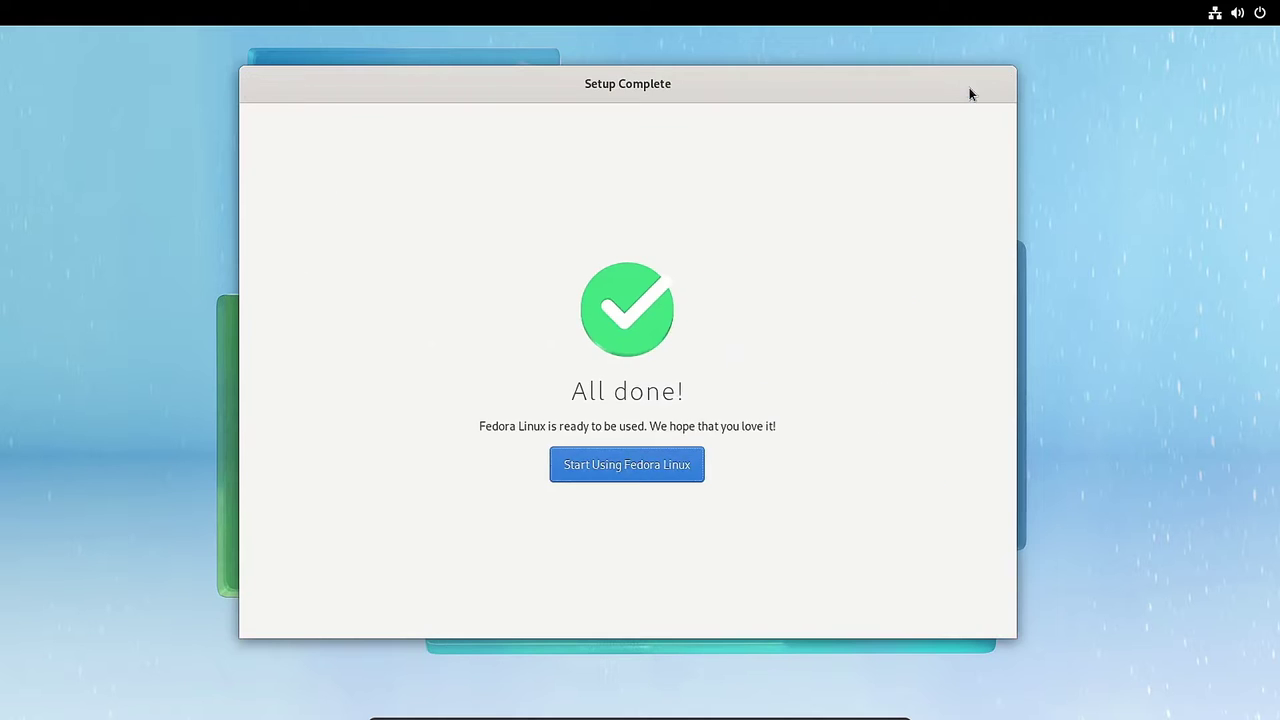
{"action": "left_click", "coordinate": [591, 467]}
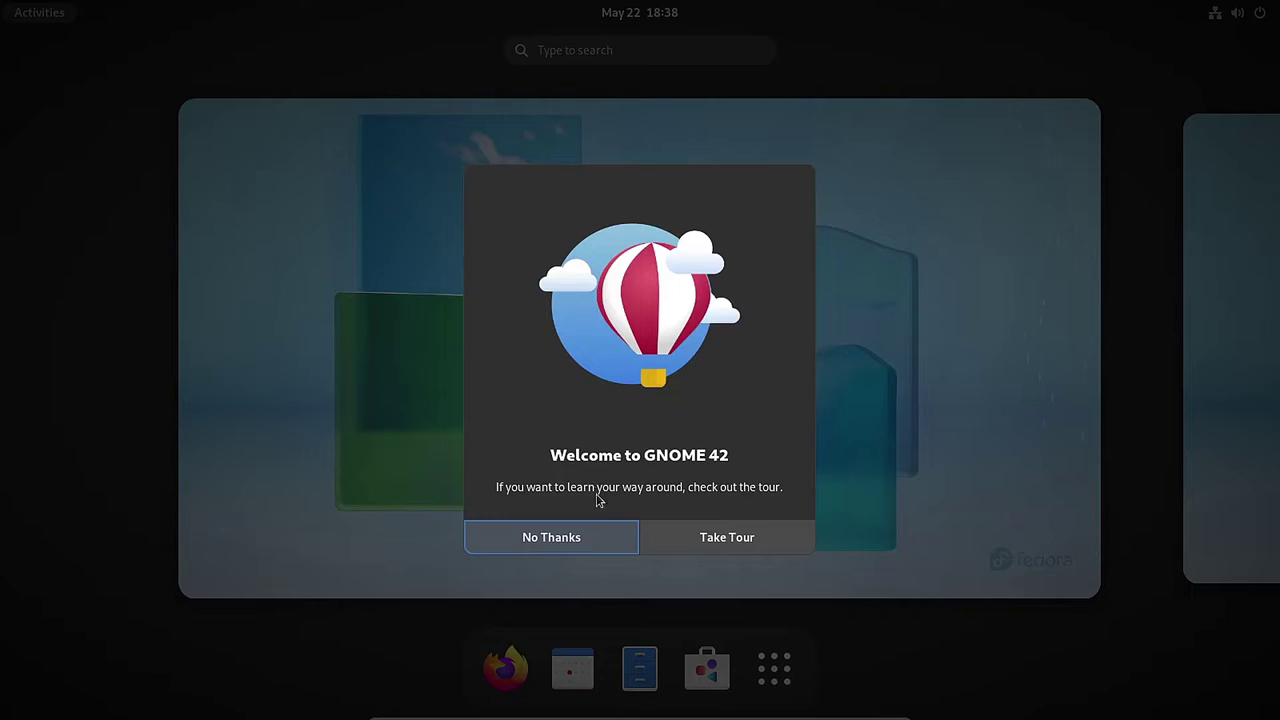
{"action": "left_click", "coordinate": [596, 541]}
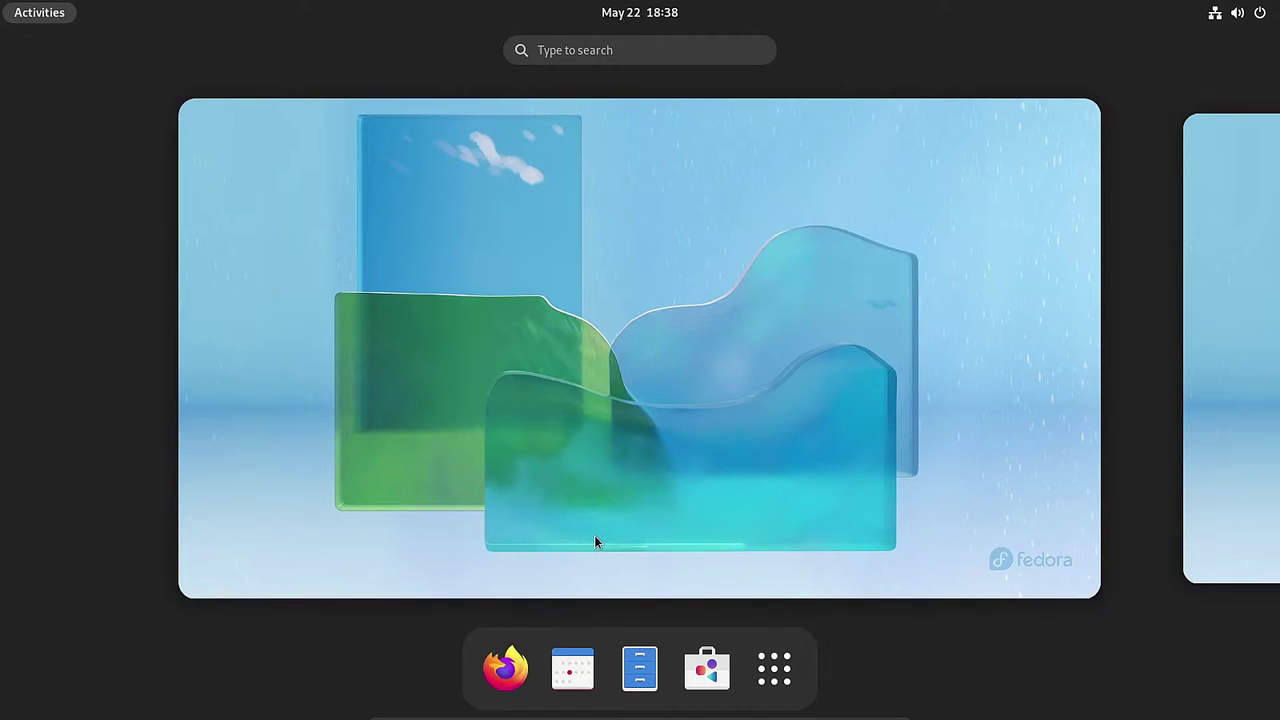
- Find Terminal, pin it to the dash and open it in a maximized window
{"action": "type", "text": "ter"}
{"action": "right_click", "coordinate": [665, 150]}
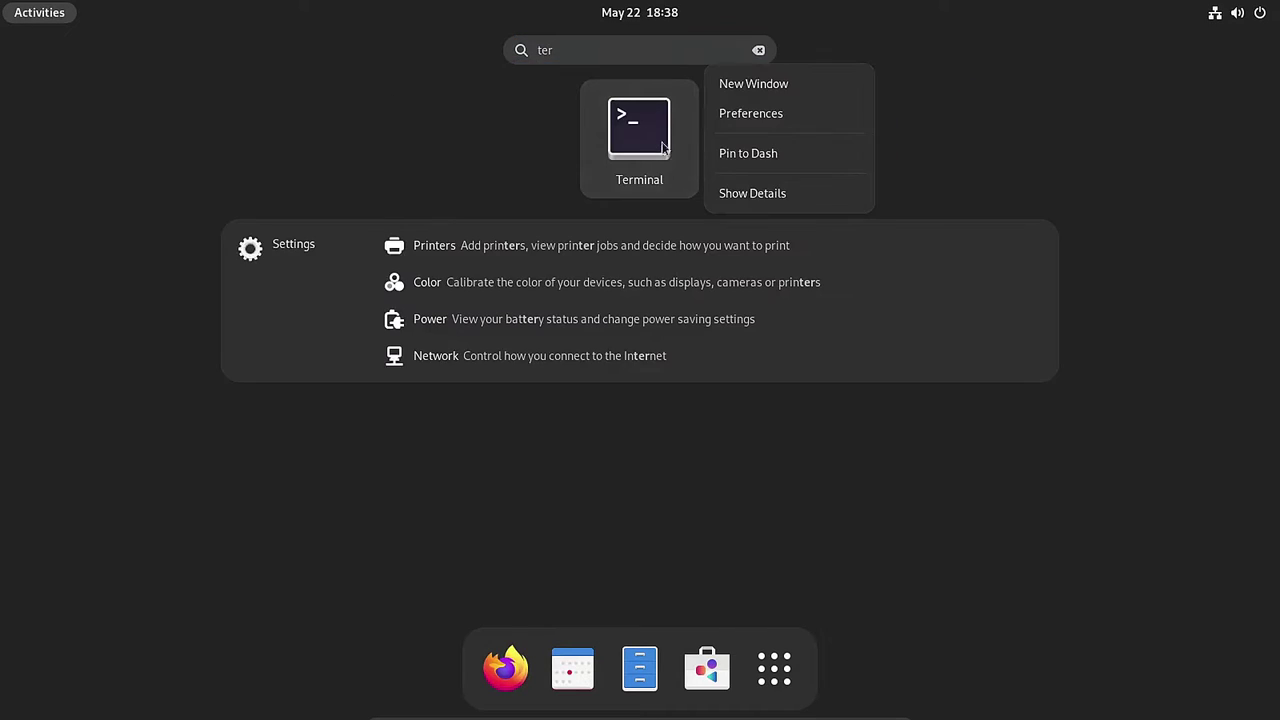
{"action": "left_click", "coordinate": [737, 160]}
{"action": "left_click", "coordinate": [653, 131]}
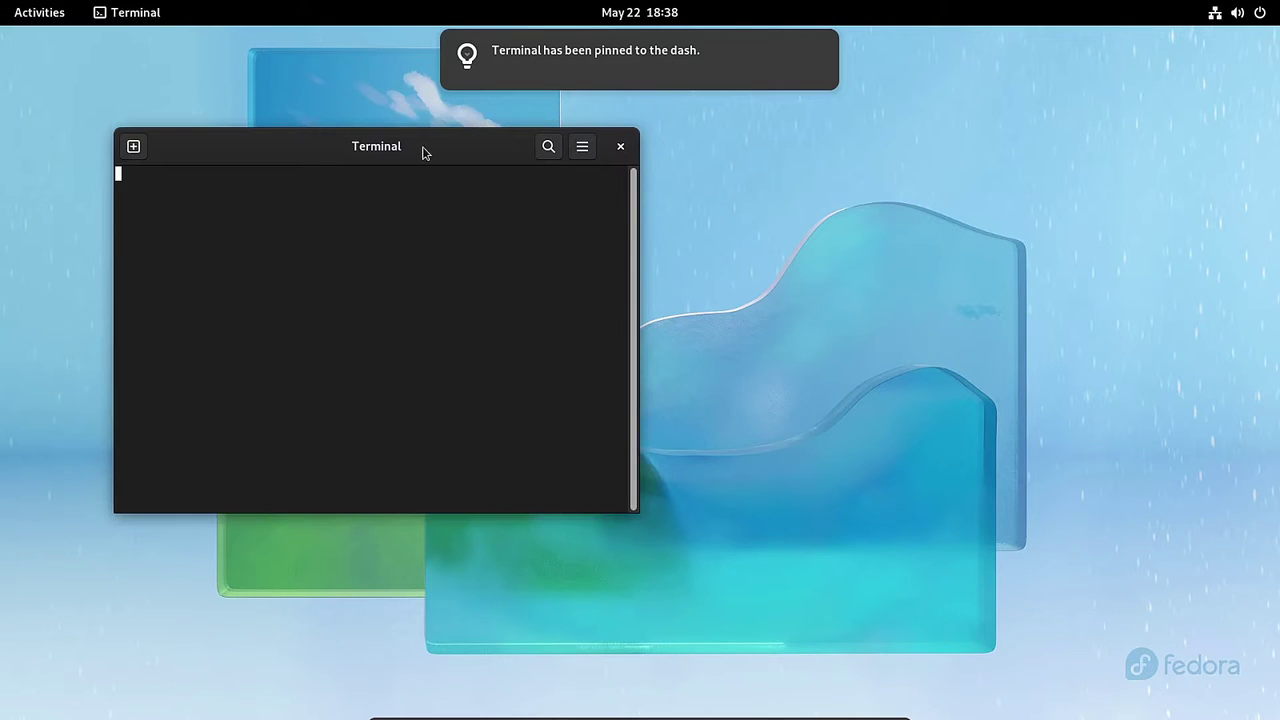
{"action": "double_click", "coordinate": [420, 150]}
- Enable a custom font for the Unnamed terminal profile and set it to Monospace at size 13
{"action": "right_click", "coordinate": [421, 209]}
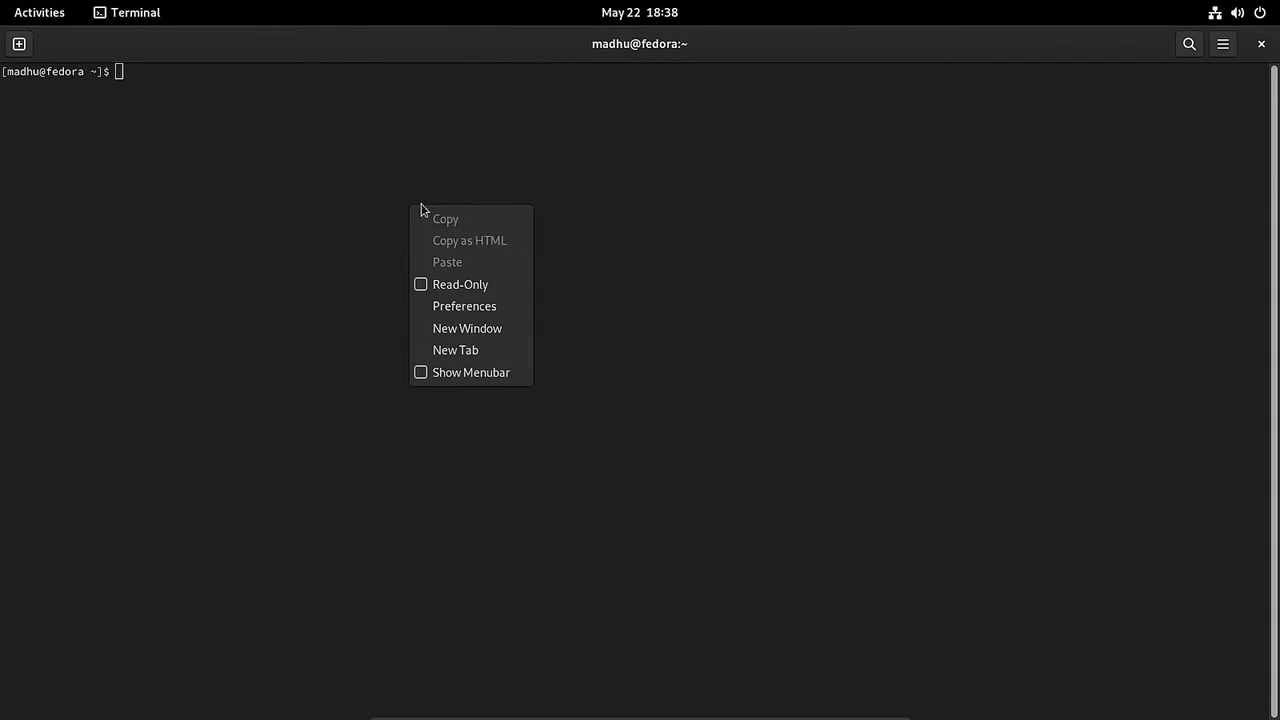
{"action": "left_click", "coordinate": [480, 307]}
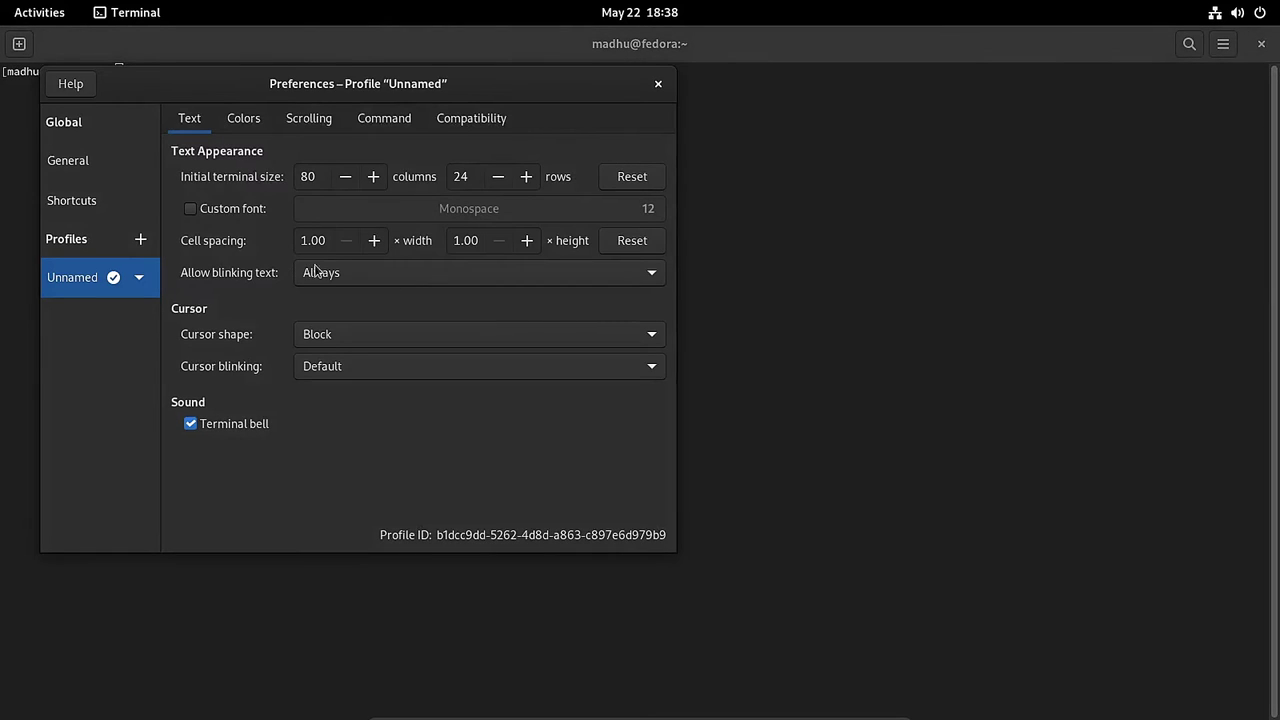
{"action": "left_click", "coordinate": [233, 211]}
{"action": "left_click", "coordinate": [503, 216]}
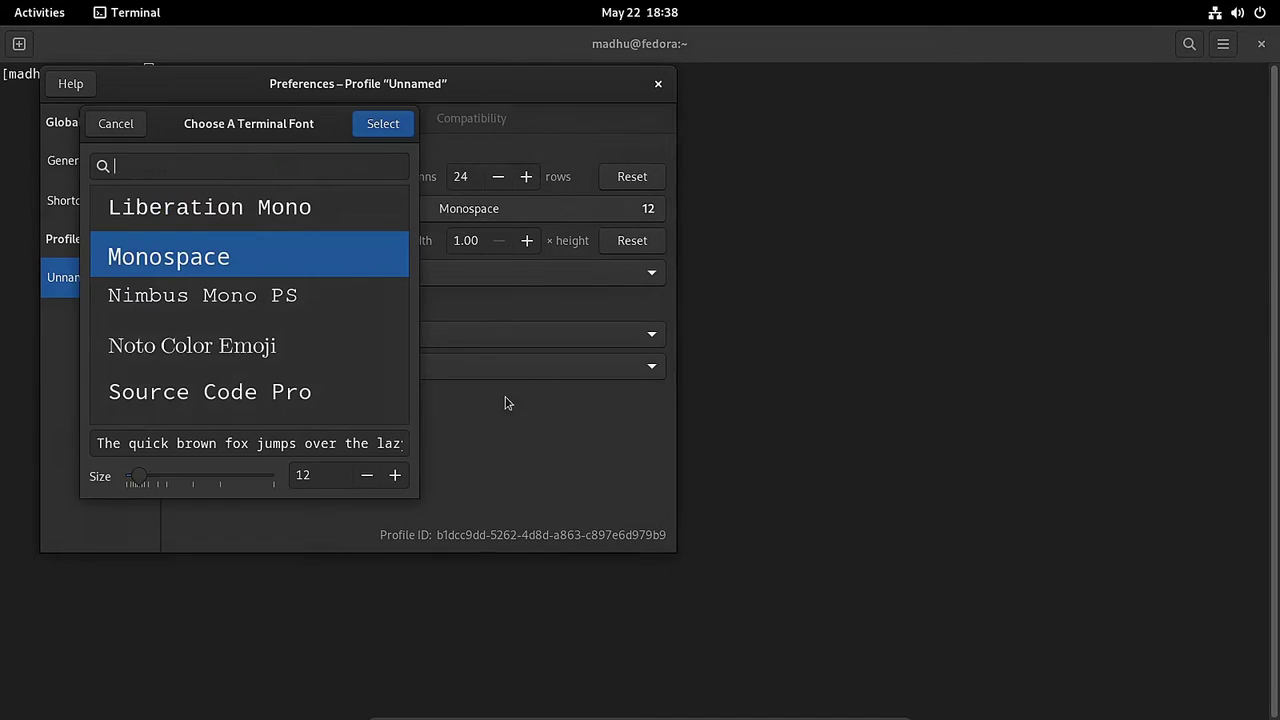
{"action": "left_click", "coordinate": [394, 475]}
{"action": "left_click", "coordinate": [388, 128]}
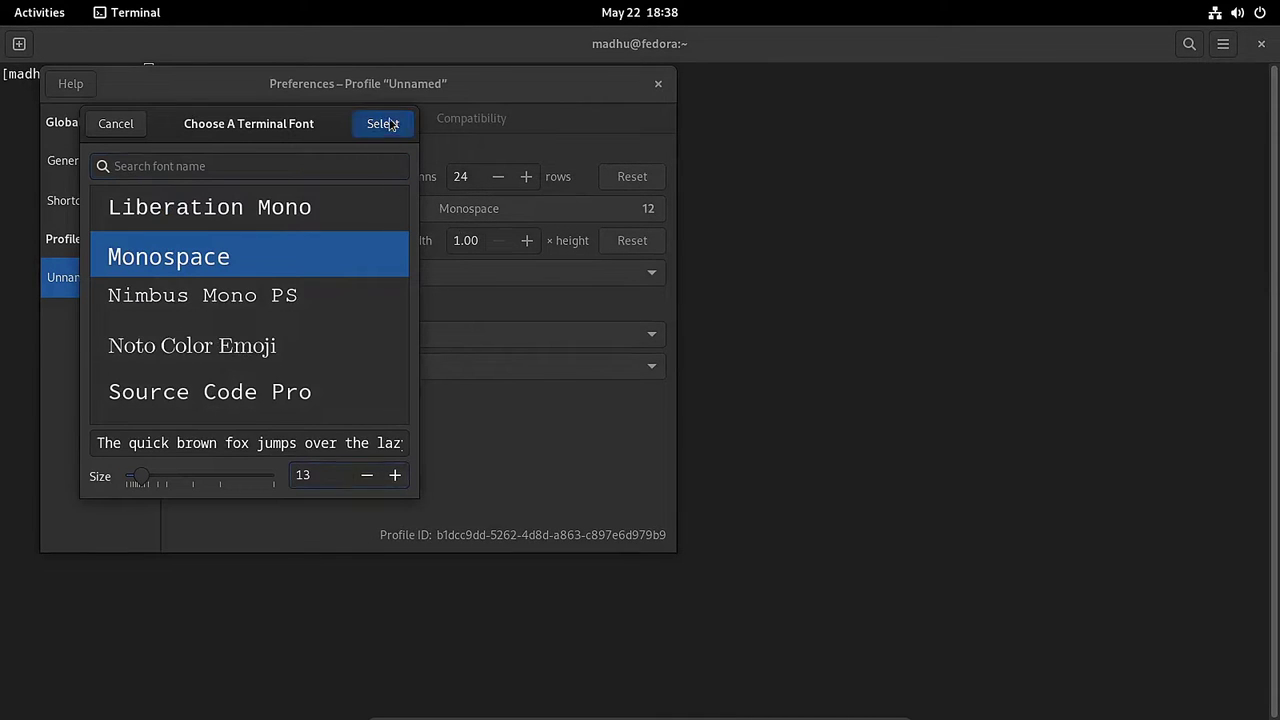
- Set the Unnamed profile's color palette to Tango, enable bold text in bright colors, and close the preferences
{"action": "left_click", "coordinate": [243, 118]}
{"action": "left_click", "coordinate": [334, 443]}
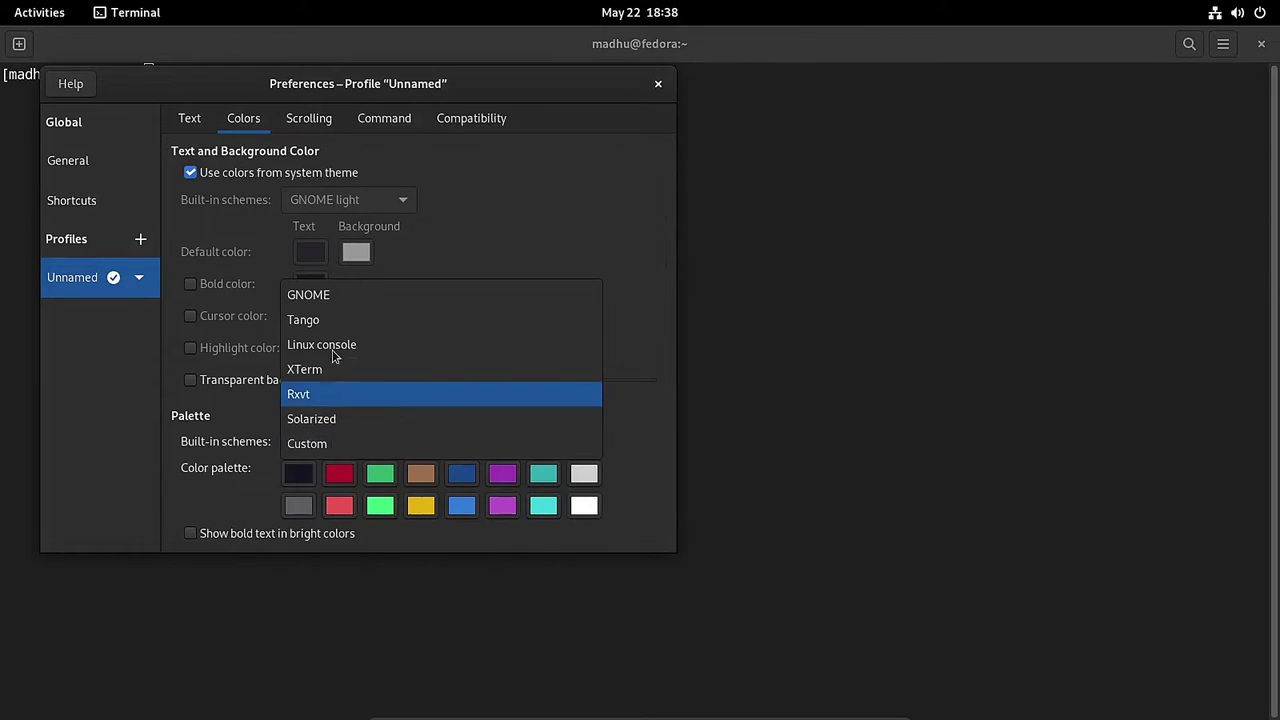
{"action": "left_click", "coordinate": [330, 319]}
{"action": "left_click", "coordinate": [279, 533]}
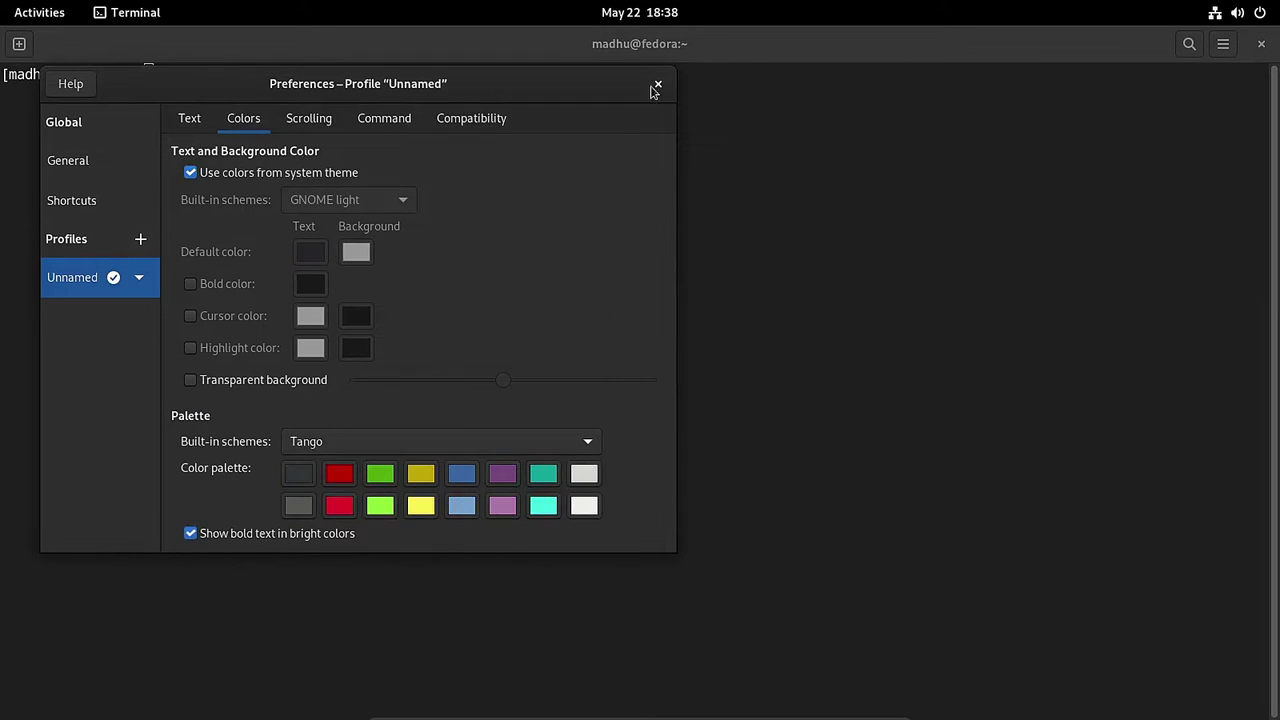
{"action": "left_click", "coordinate": [659, 84]}
- Open a root shell with sudo -i, enter the account password, and clear the terminal
{"action": "type", "text": "sudo -i"}
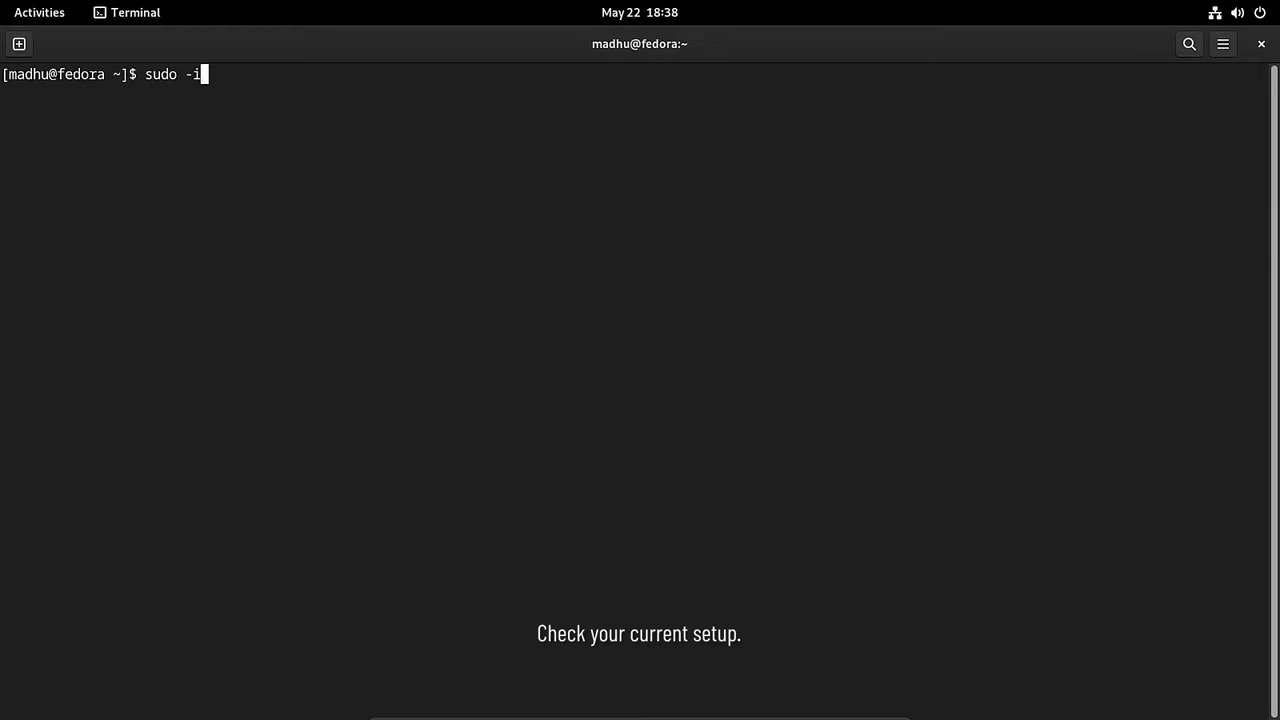
{"action": "key", "text": "Return"}
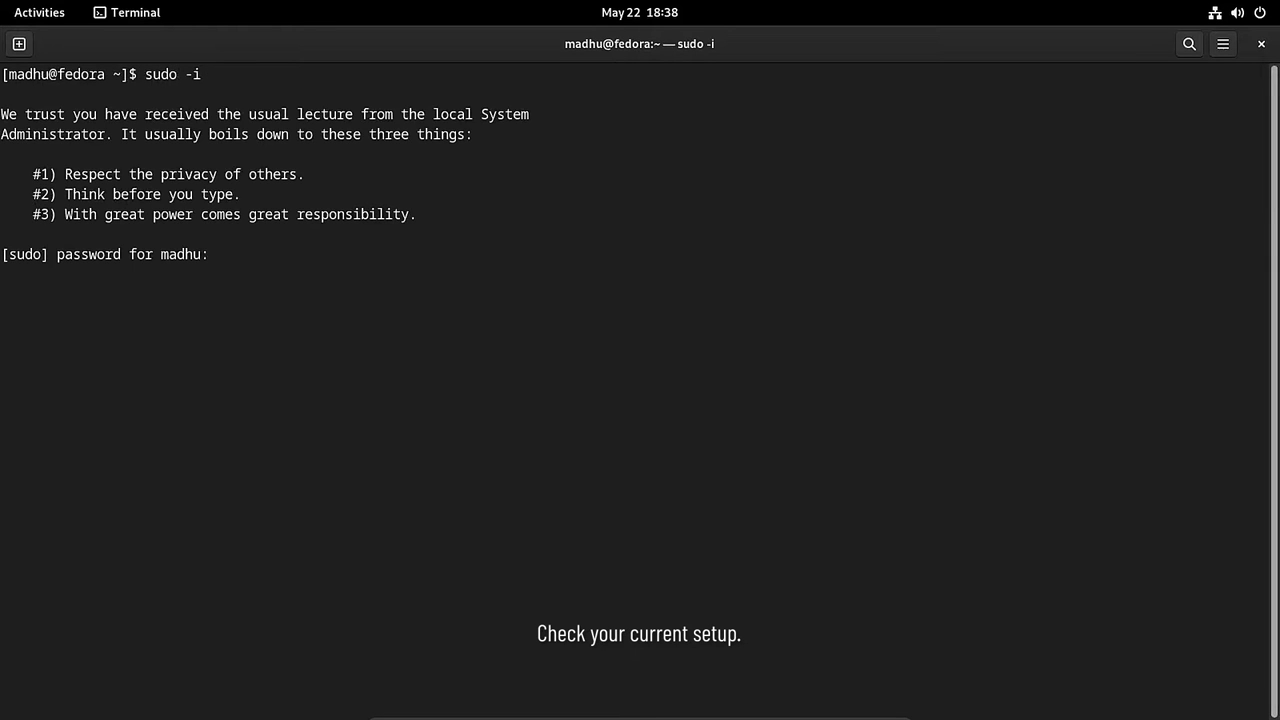
{"action": "key", "text": "Return"}
{"action": "key", "text": "ctrl+l"}
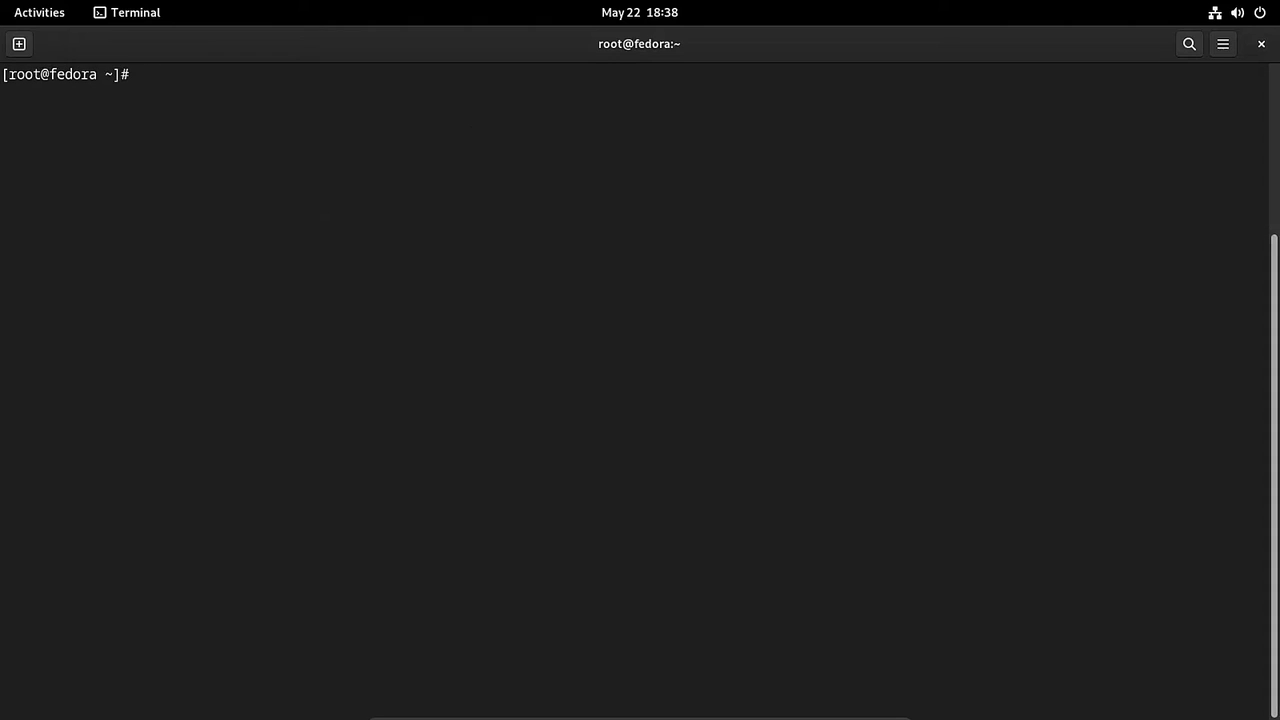
- List the Btrfs subvolumes of the root filesystem with btrfs subvolume list /, and clear the terminal after reviewing them
{"action": "type", "text": "btrfs su"}
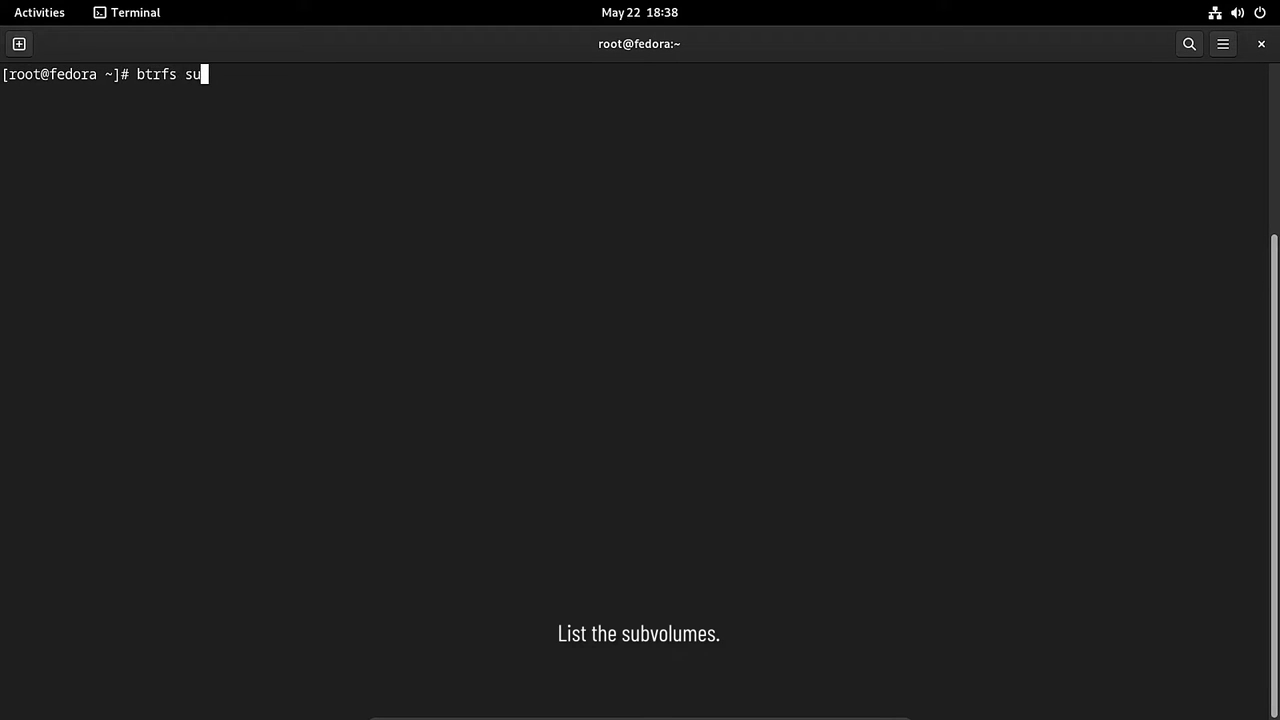
{"action": "type", "text": "bvolume list "}
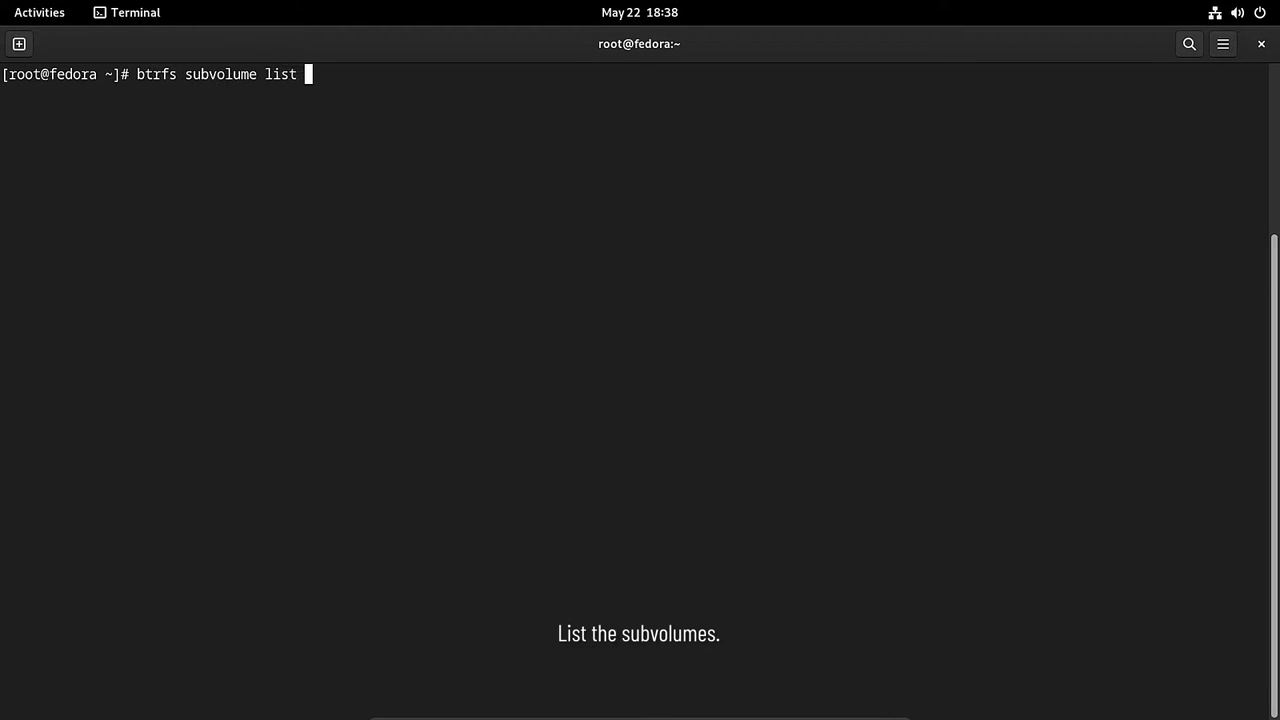
{"action": "type", "text": "/"}
{"action": "key", "text": "Return"}
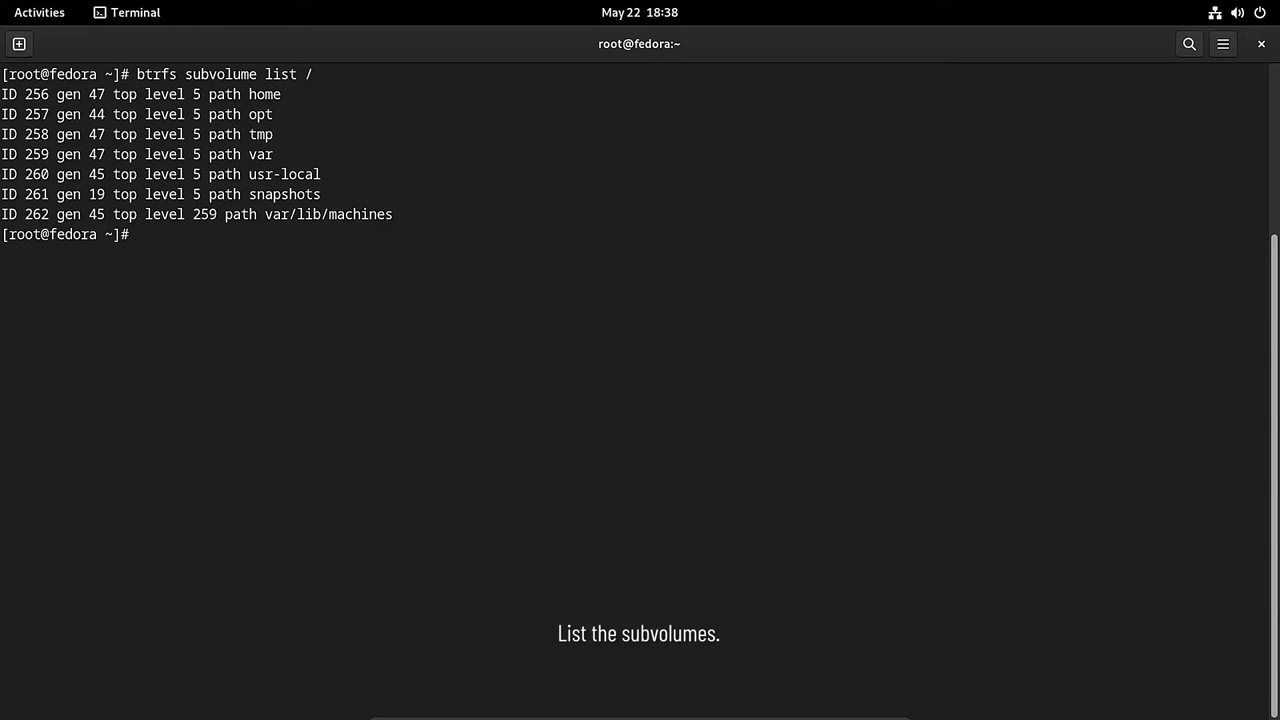
{"action": "key", "text": "ctrl+l"}
- Show the root Btrfs filesystem's details with btrfs filesystem show /, and clear the terminal after reviewing them
{"action": "type", "text": "b"}
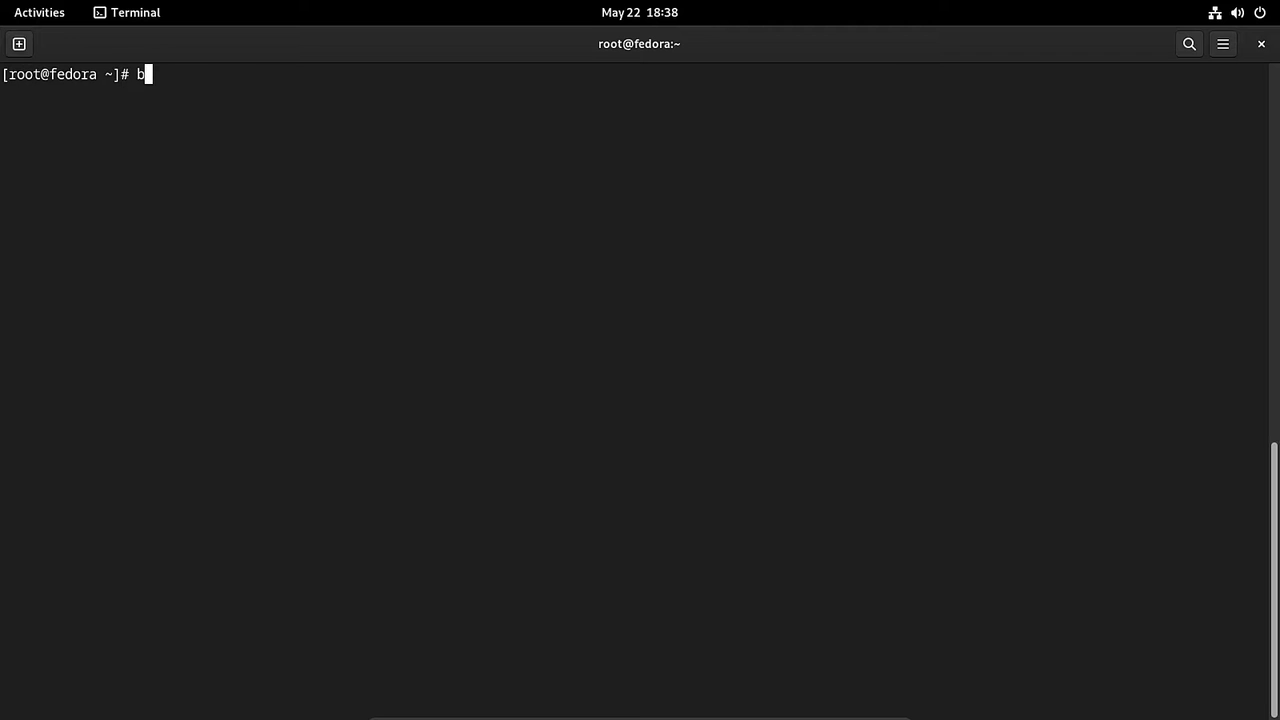
{"action": "type", "text": "trfs file"}
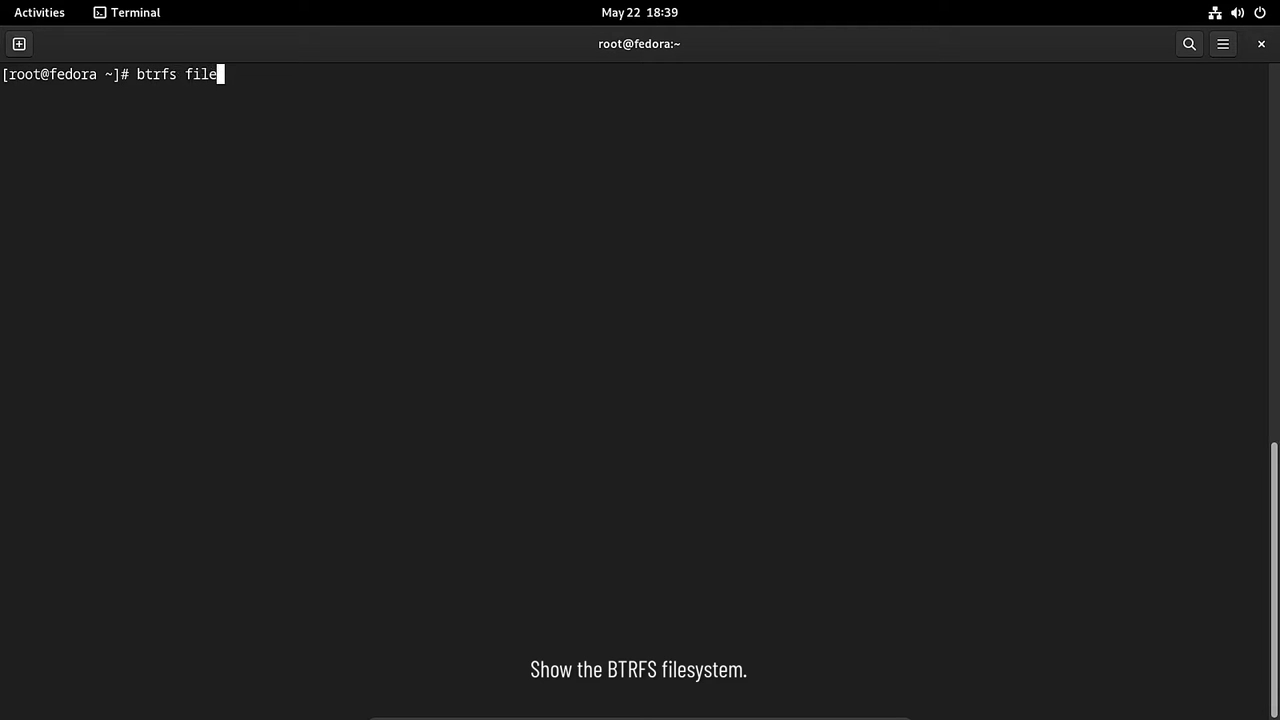
{"action": "type", "text": "system show "}
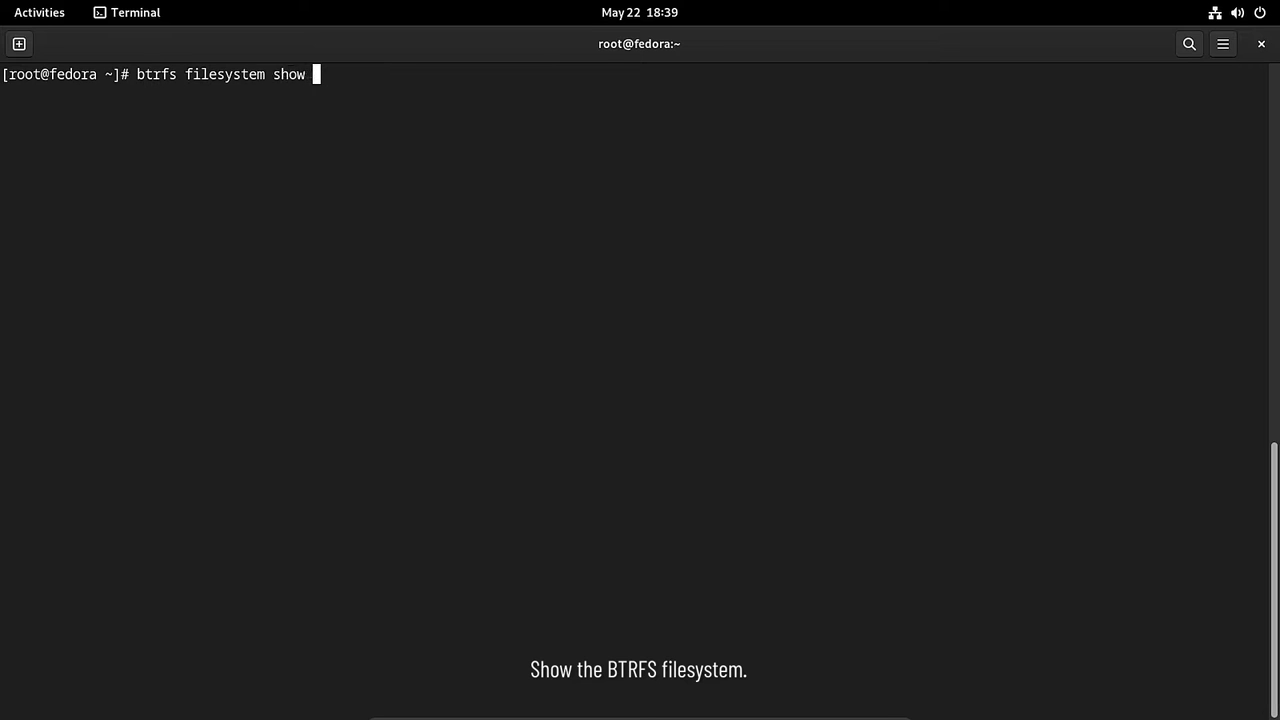
{"action": "type", "text": "/"}
{"action": "key", "text": "Return"}
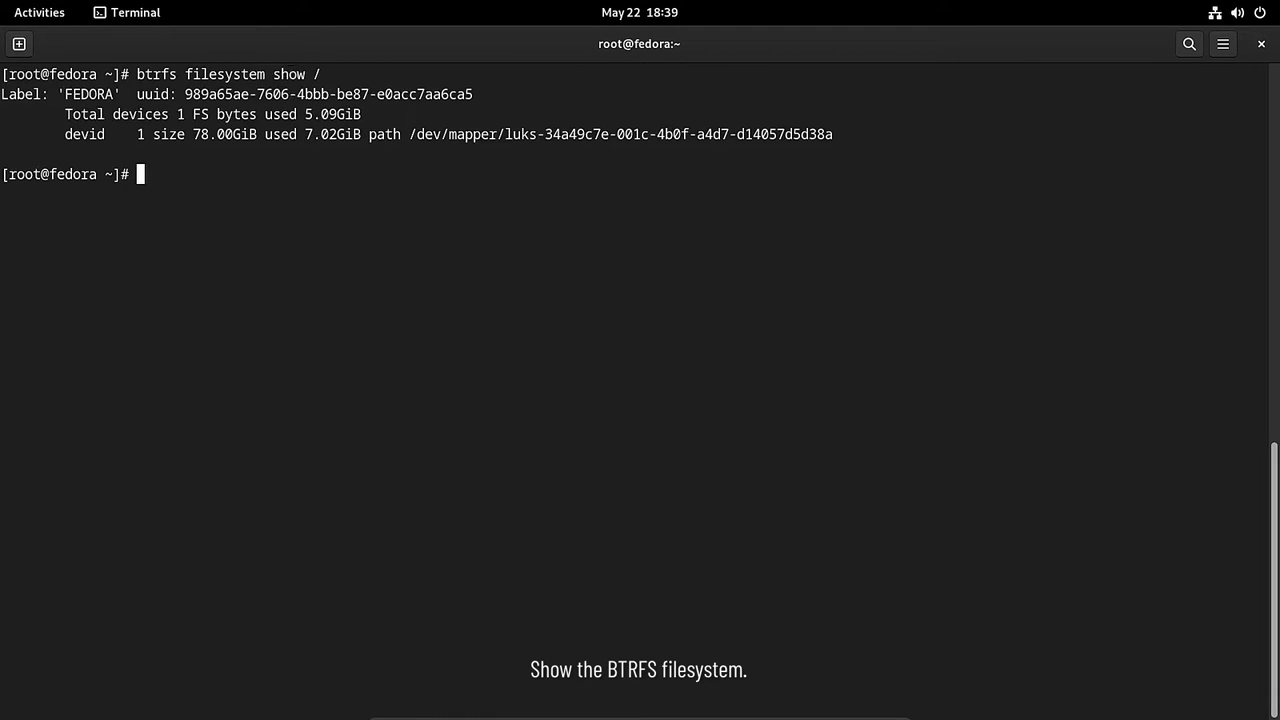
{"action": "key", "text": "ctrl+l"}
- List the block devices with full device paths using lsblk -p, and clear the terminal after checking their mount points
{"action": "type", "text": "lsblk -p"}
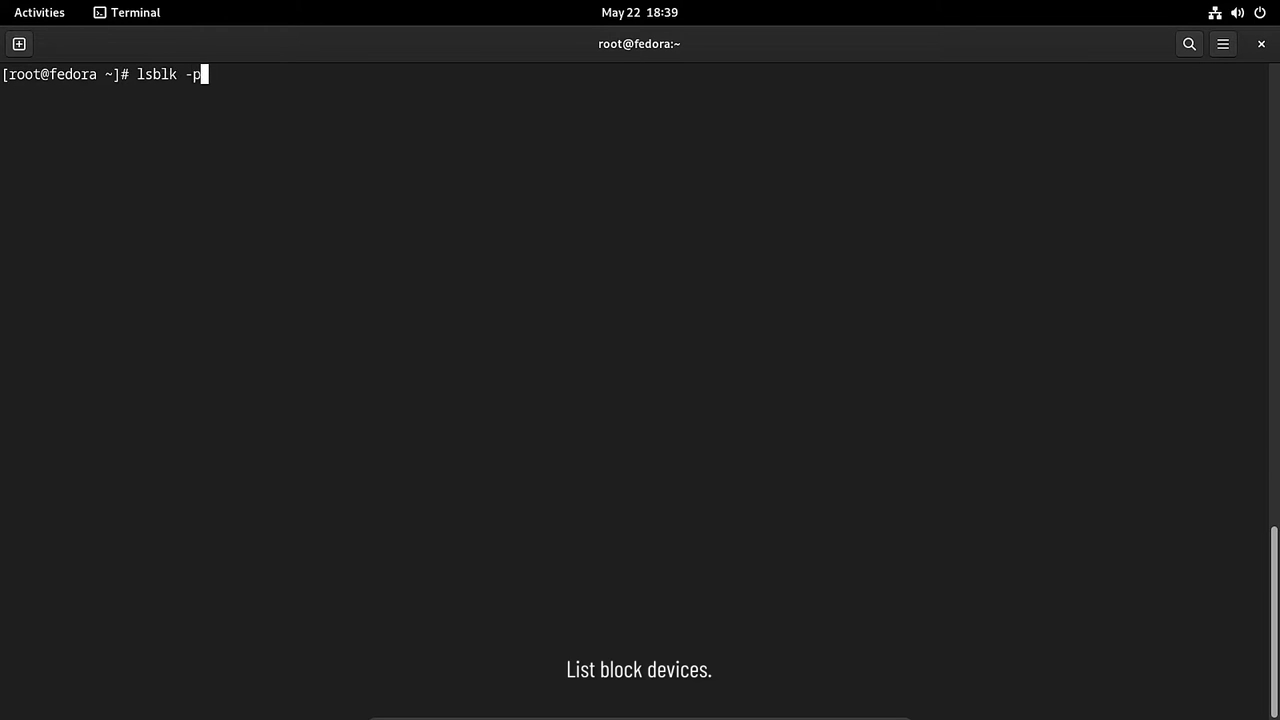
{"action": "key", "text": "Return"}
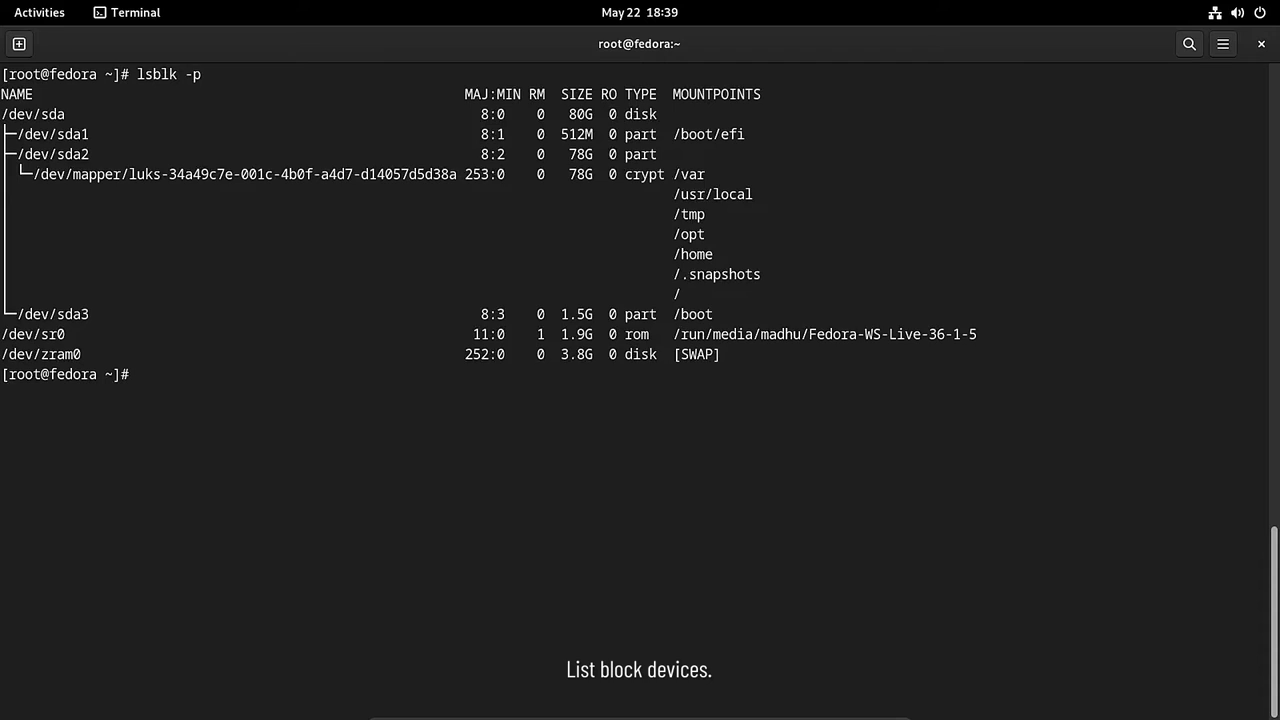
{"action": "key", "text": "ctrl+l"}
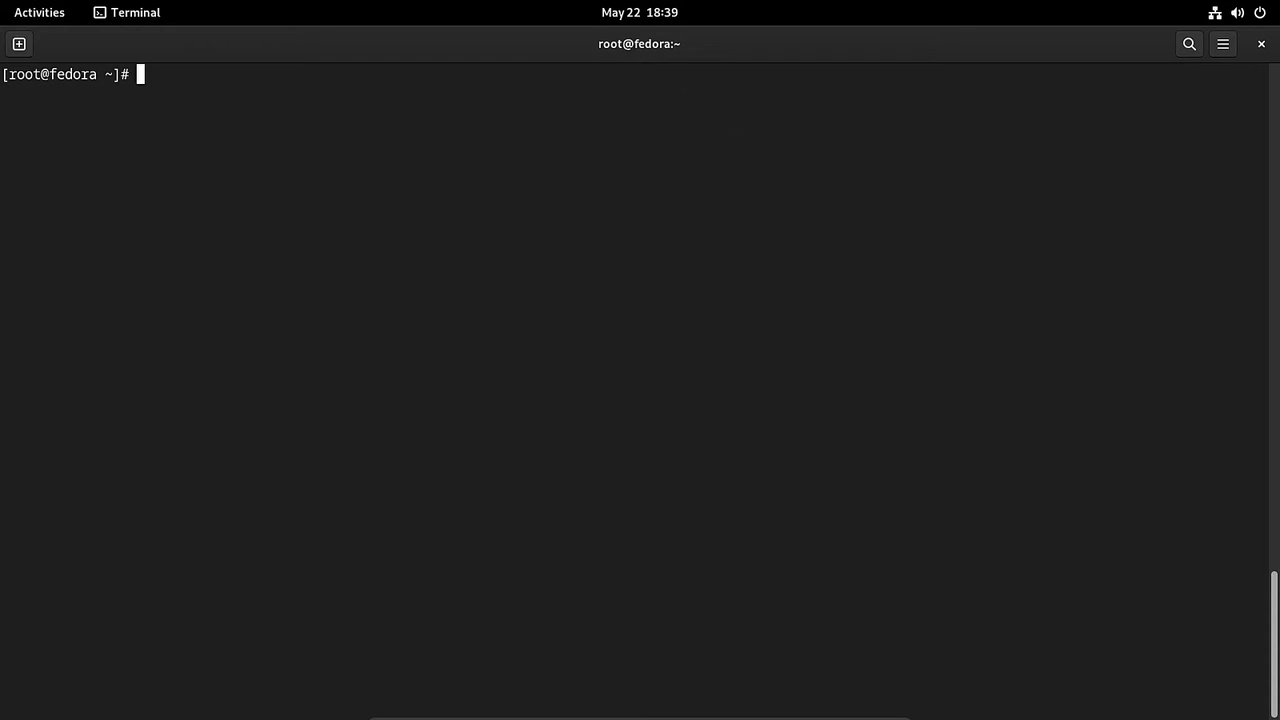
- Display the contents of /etc/fstab to review the mount entries, and clear the terminal
{"action": "type", "text": "cat /etc/fstab"}
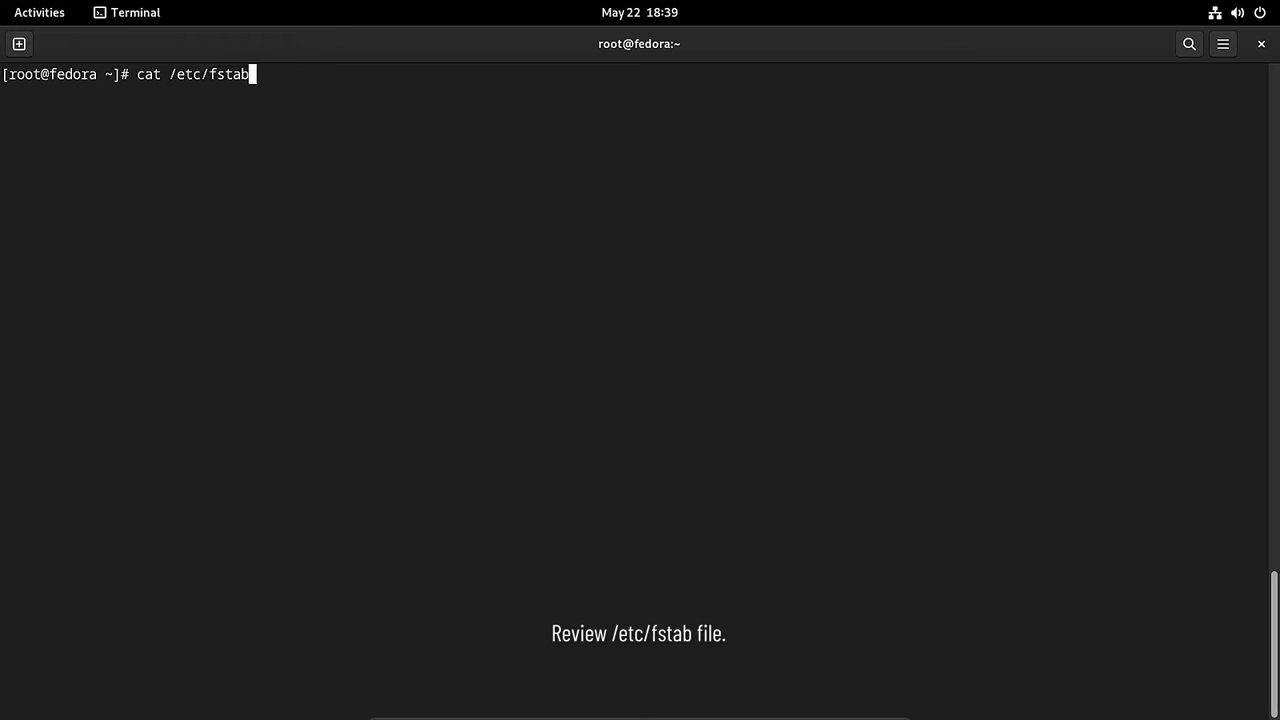
{"action": "key", "text": "Return"}
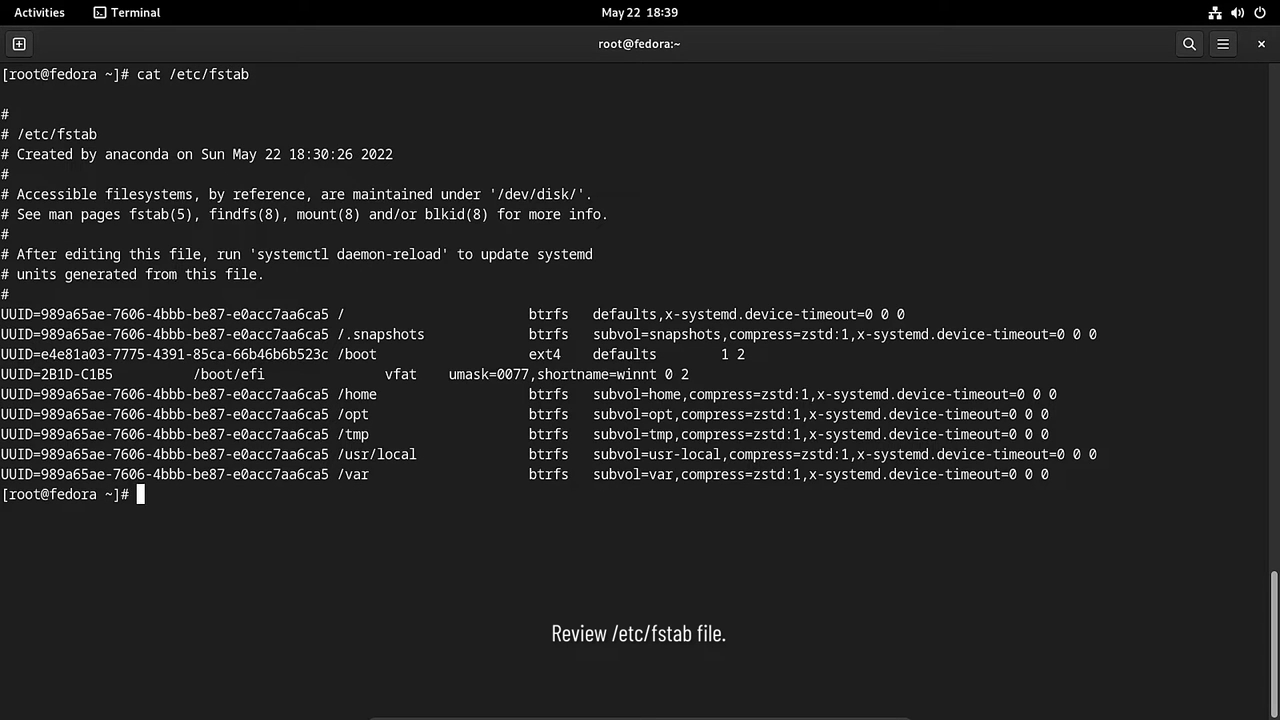
{"action": "key", "text": "ctrl+l"}
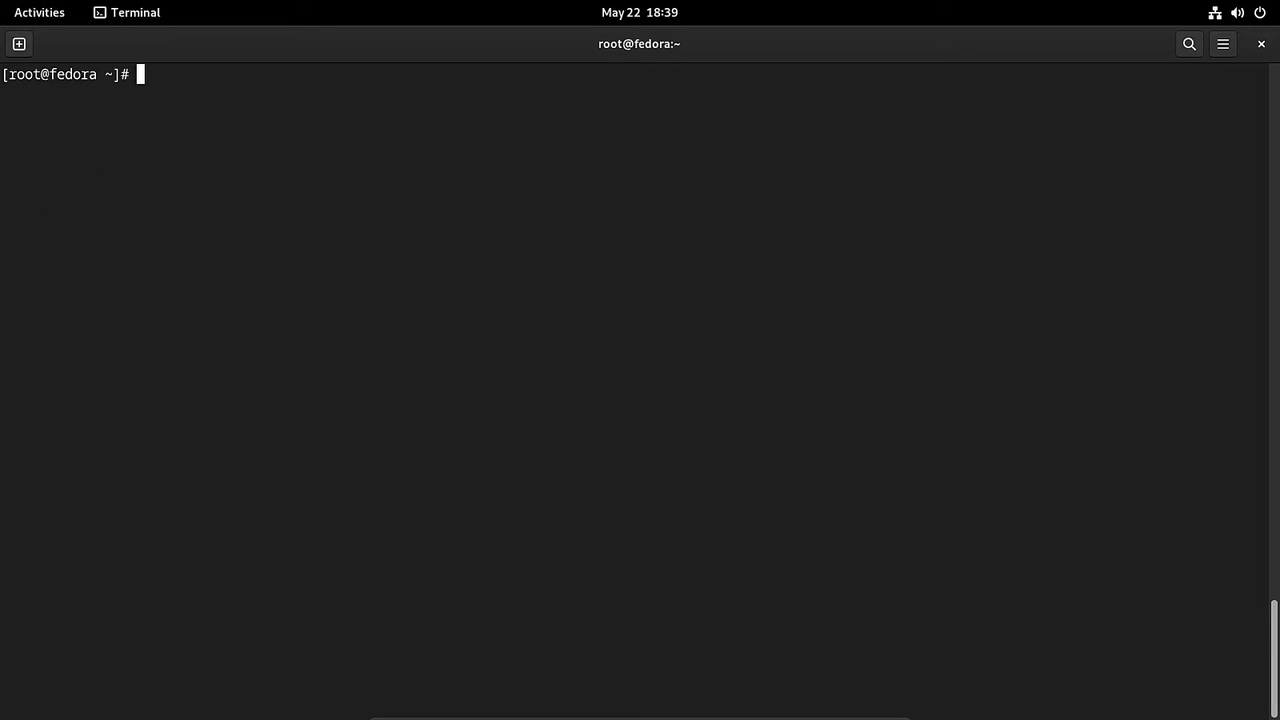
- Review the LUKS encryption header of /dev/sda2 with cryptsetup luksDump, and clear the terminal
{"action": "type", "text": "crypt"}
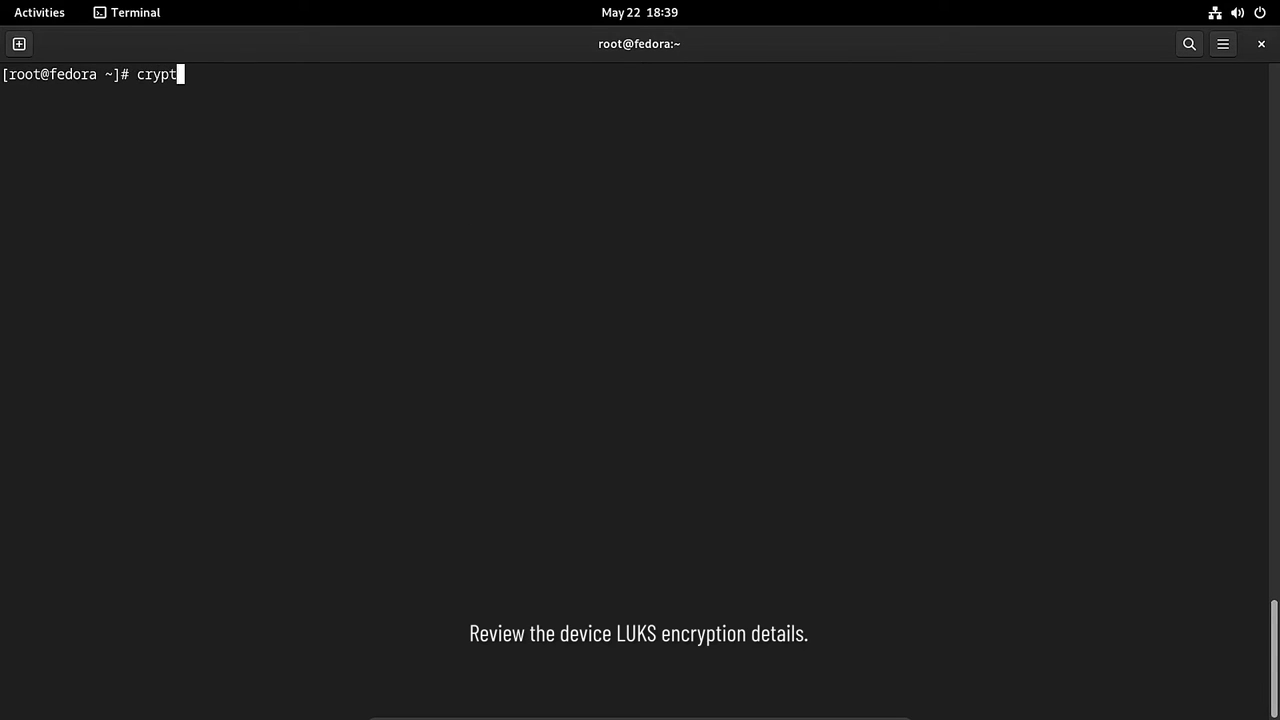
{"action": "type", "text": "setup luksDump "}
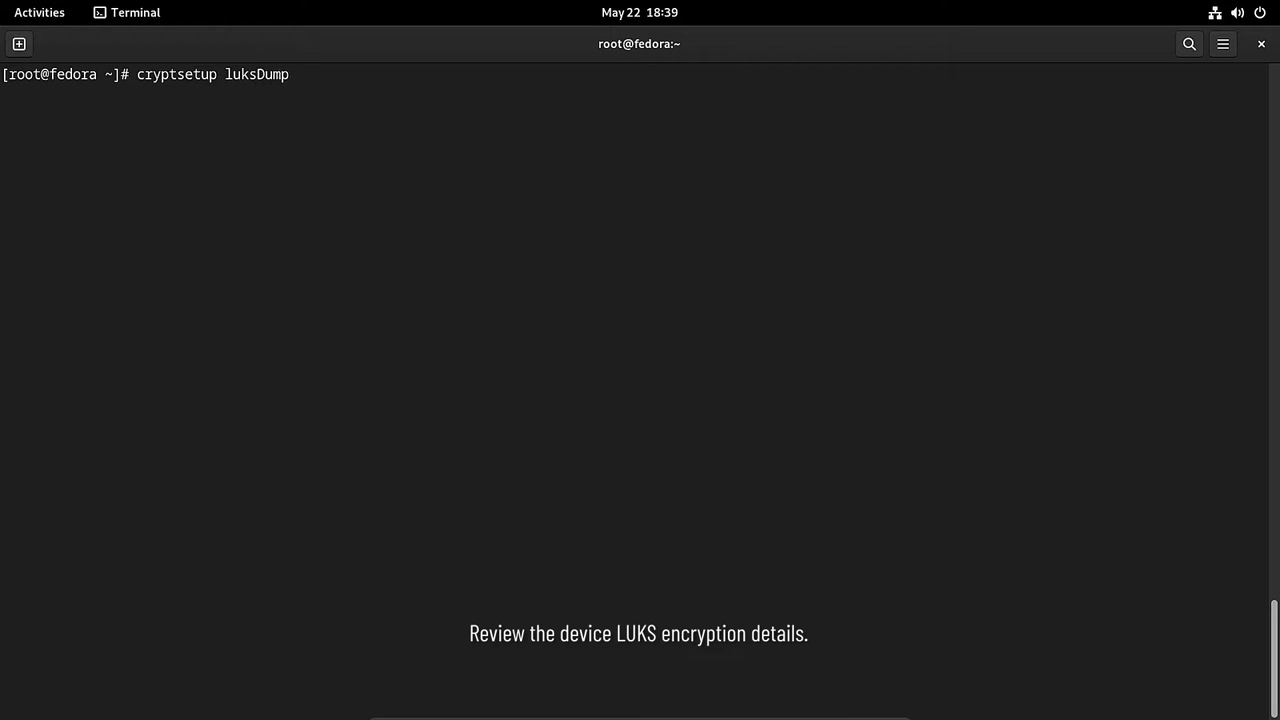
{"action": "type", "text": "/dev/sda2"}
{"action": "key", "text": "Return"}
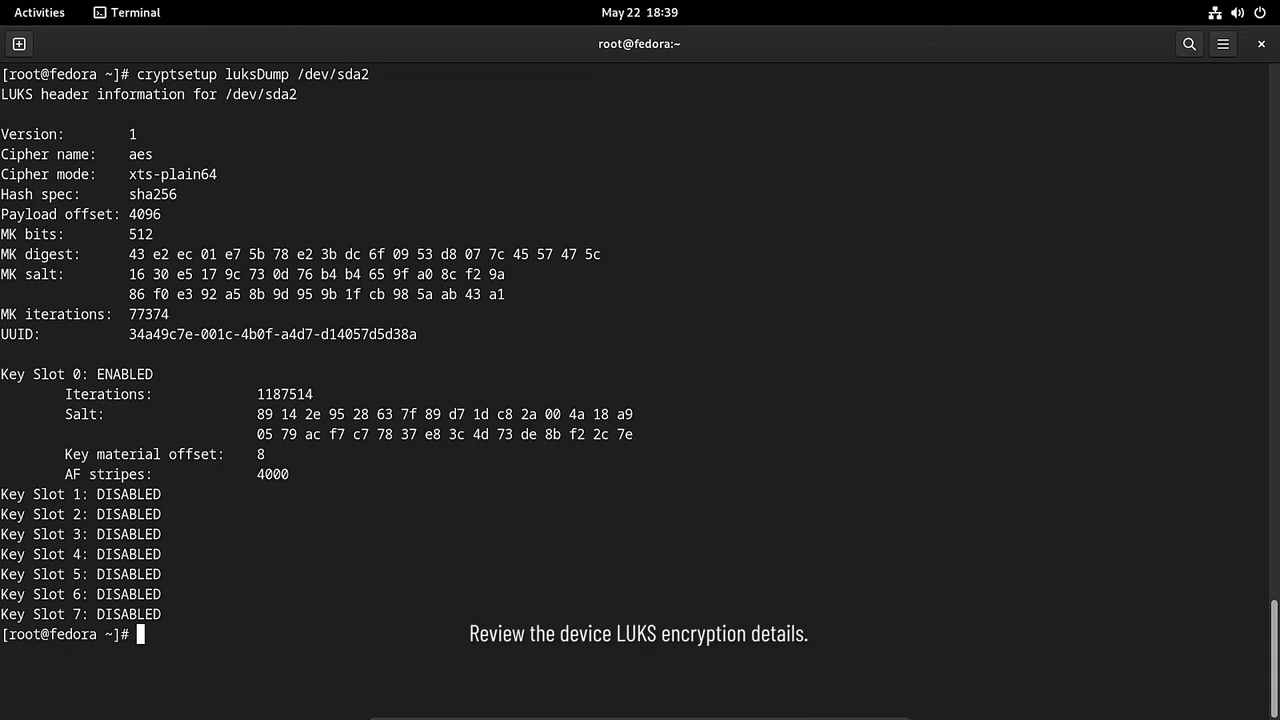
{"action": "key", "text": "ctrl+l"}
- Begin a recursive file attribute change in the root shell with chattr -R
{"action": "type", "text": "chat"}
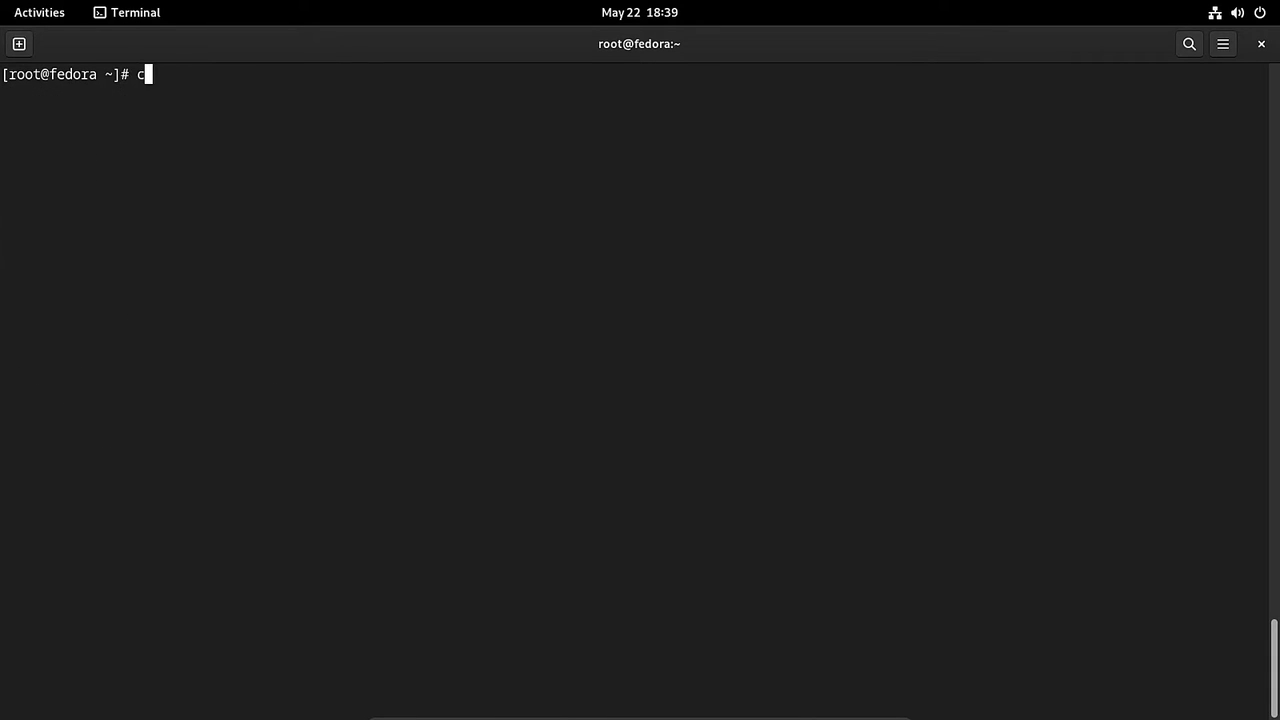
{"action": "type", "text": "tr -R"}
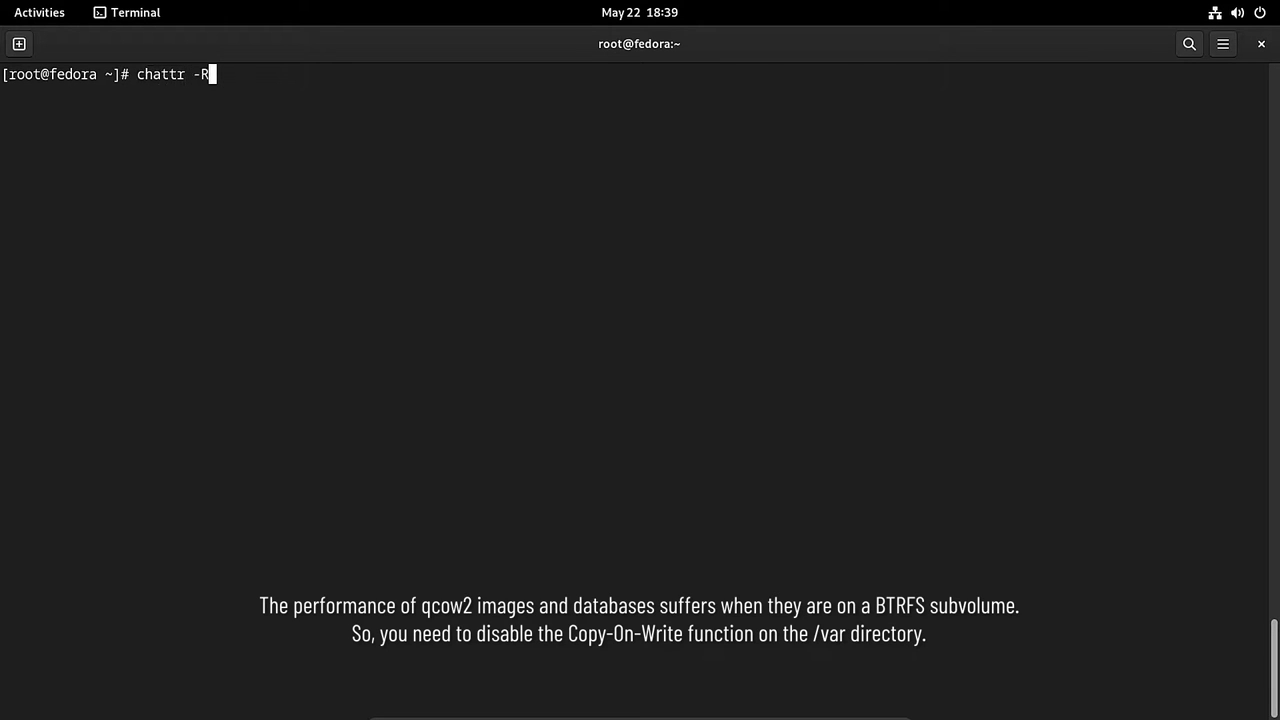